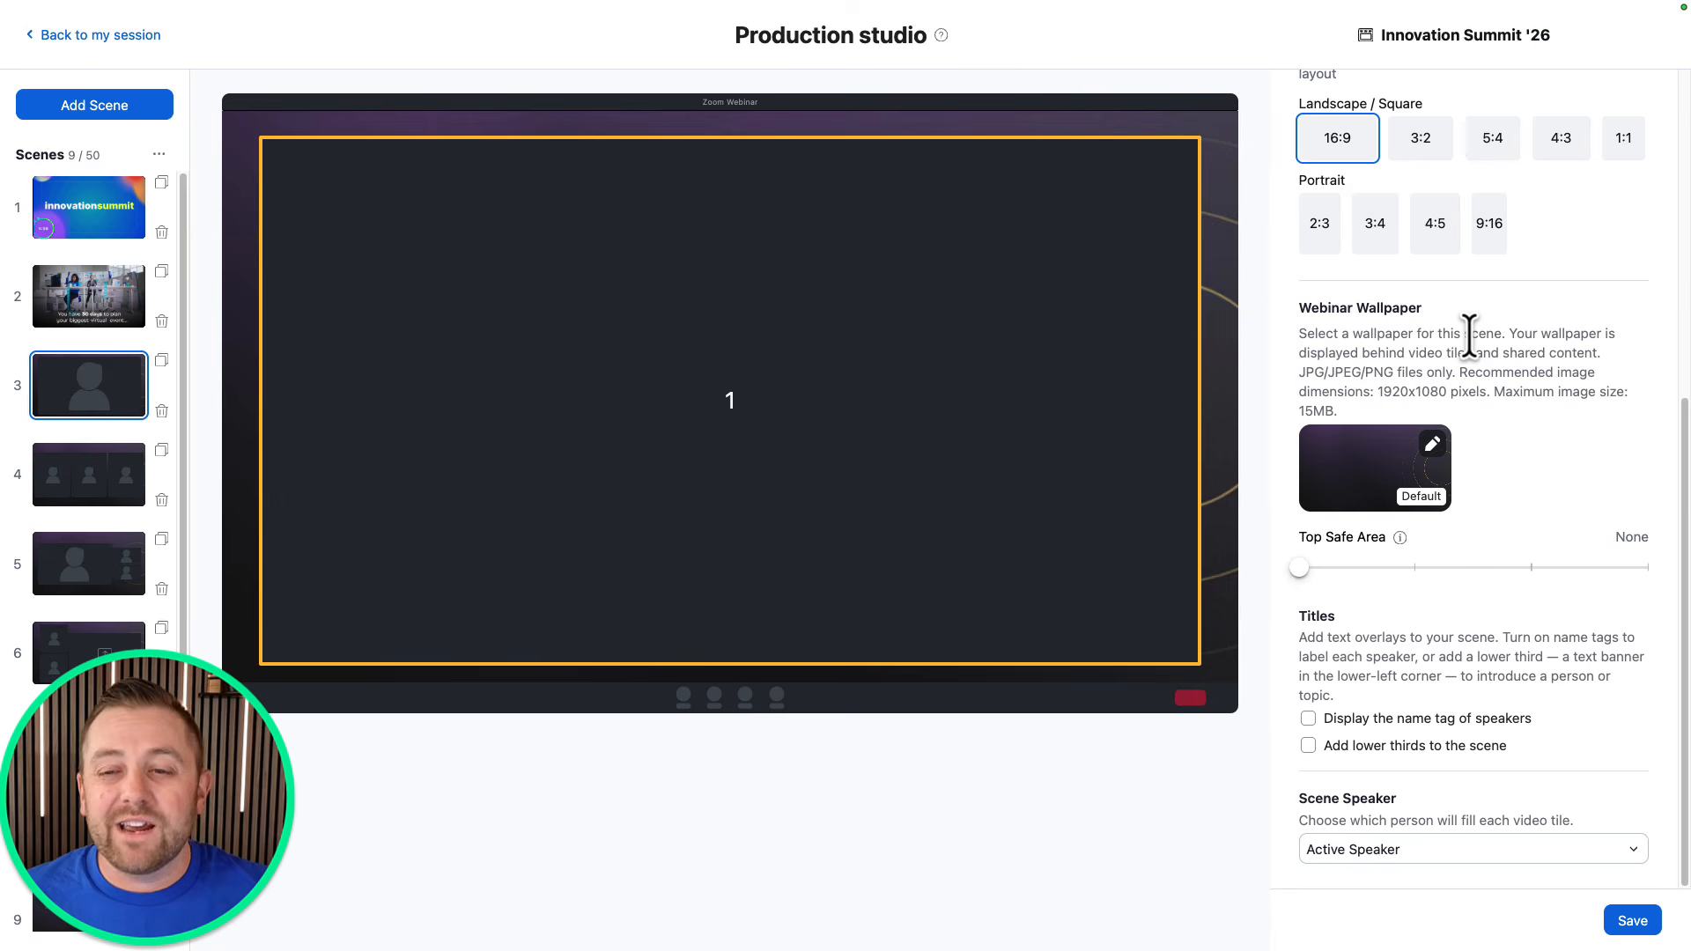
Add a lower third to scene 3, keeping the default template style.
click(1406, 749)
click(1409, 771)
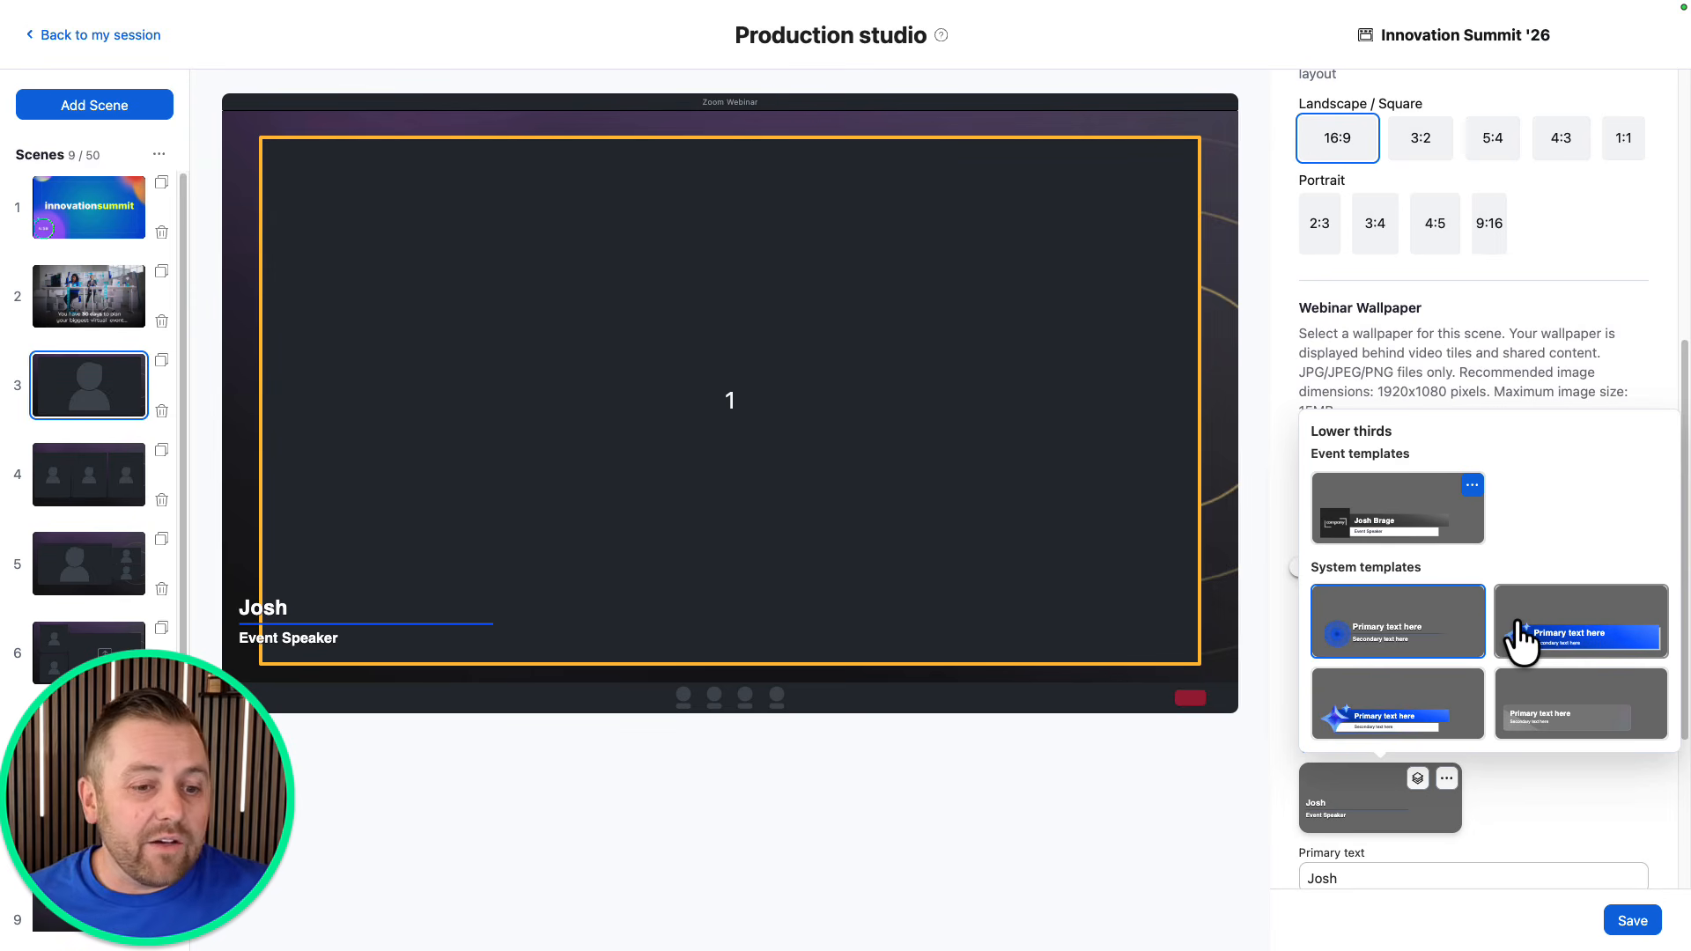
click(1444, 621)
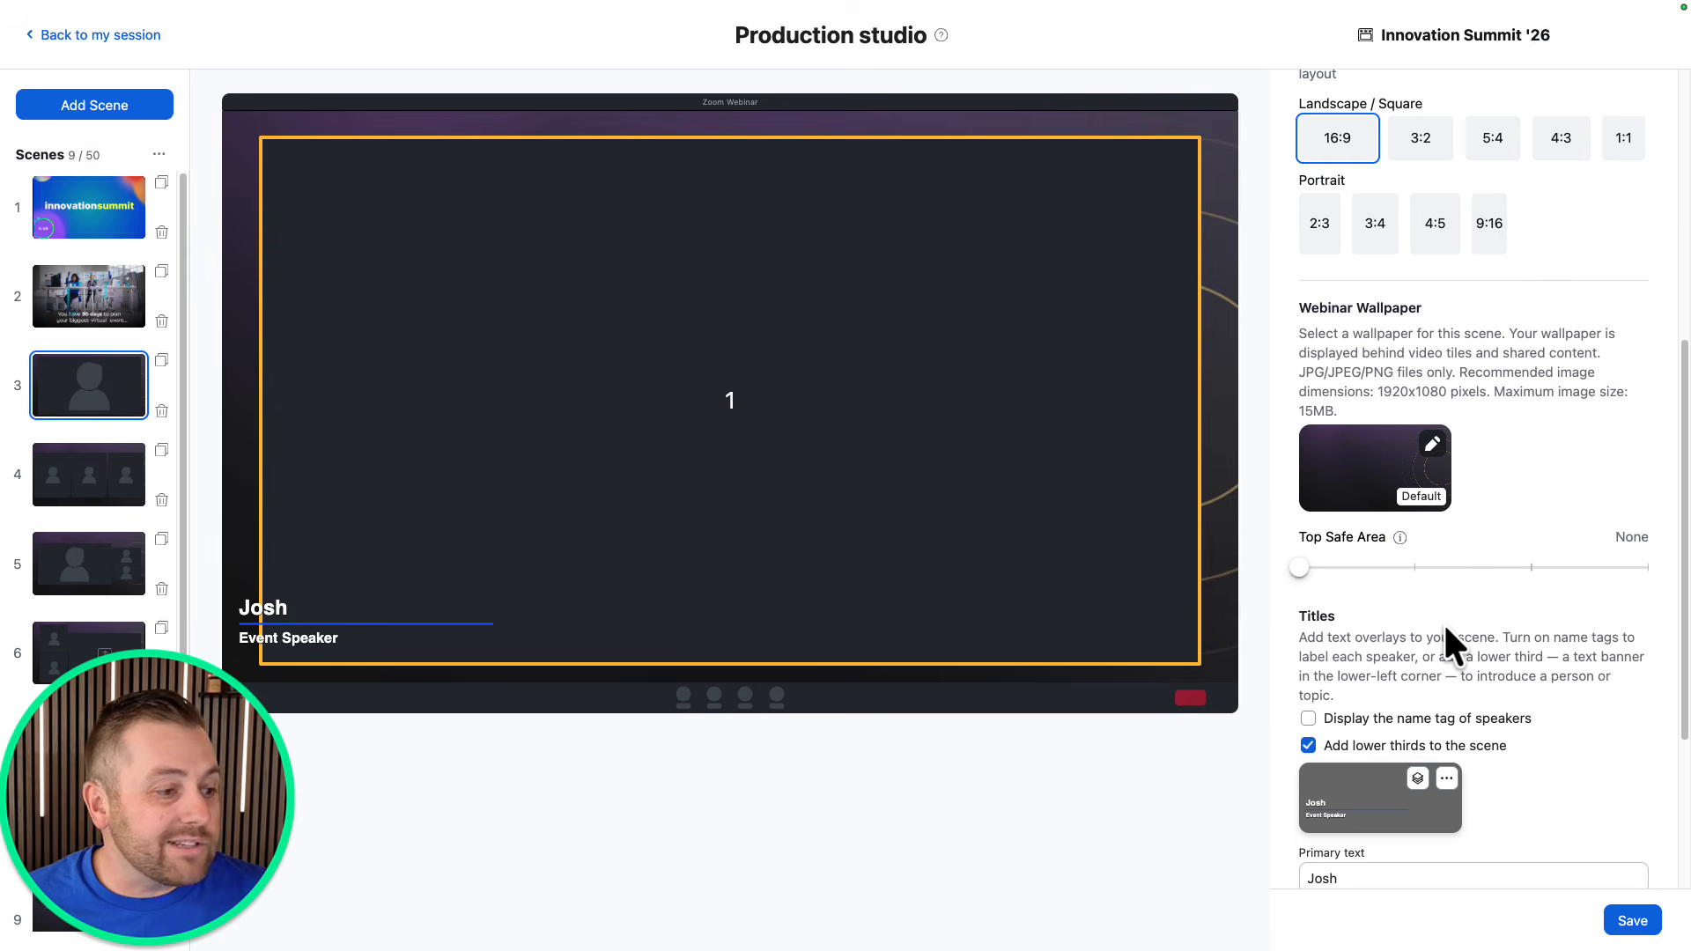
scroll(1487, 764, down, 3)
Replace the lower third's primary name line with the guest speaker's full name, correcting a typo.
click(1366, 716)
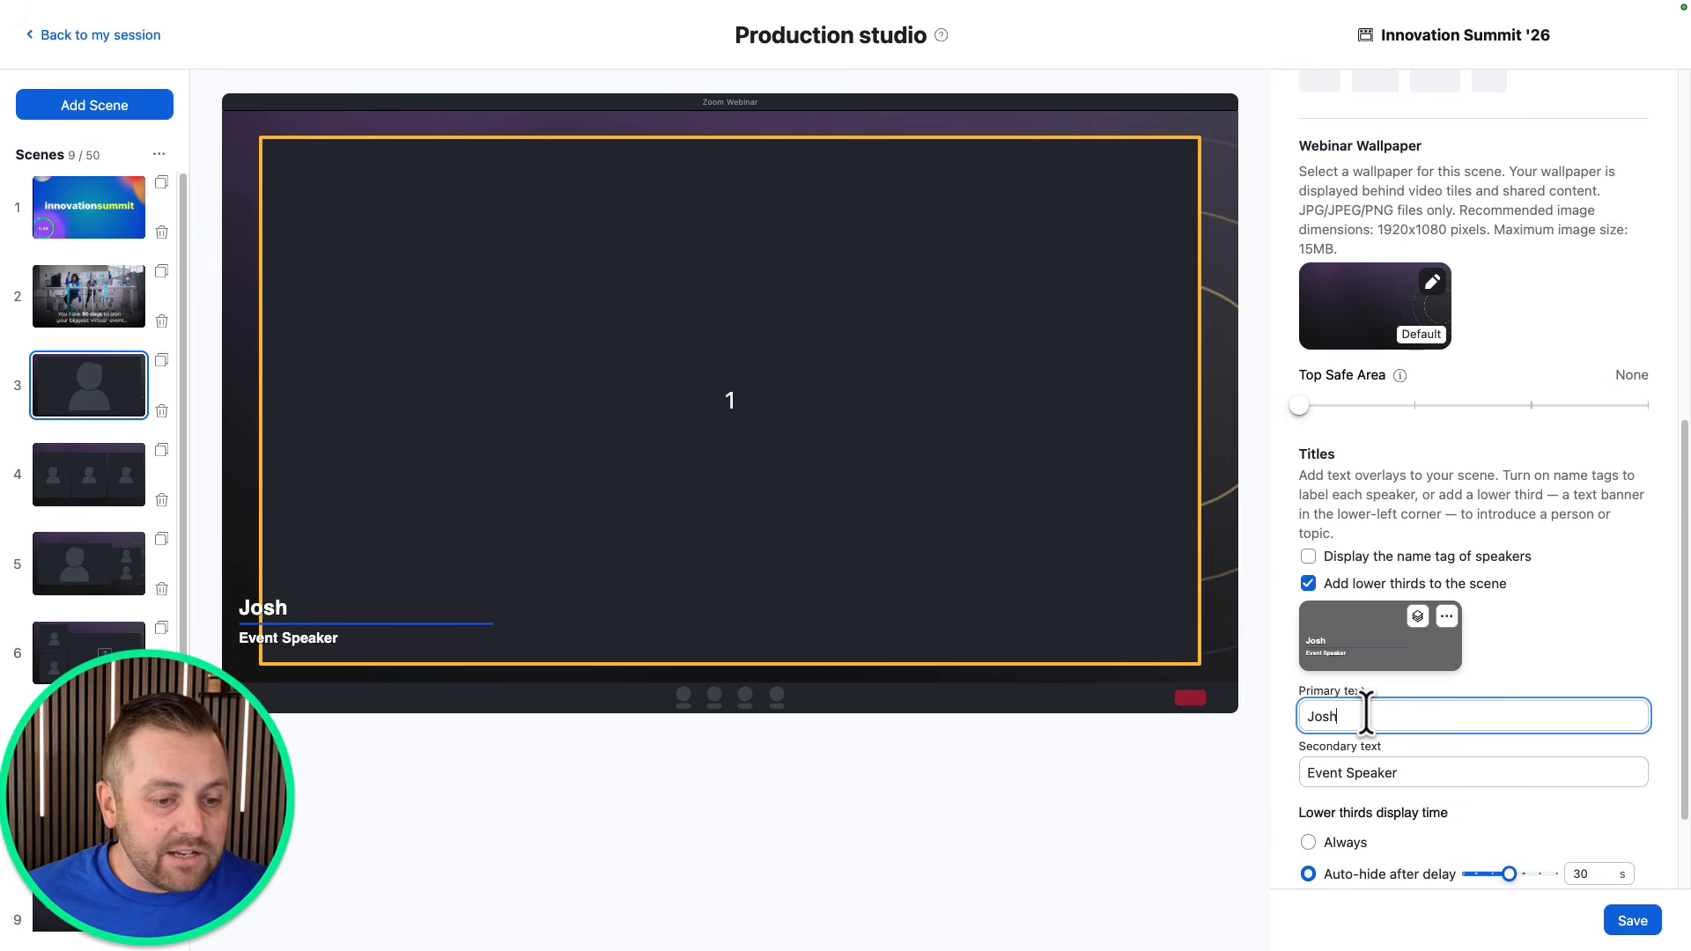
key(super+a)
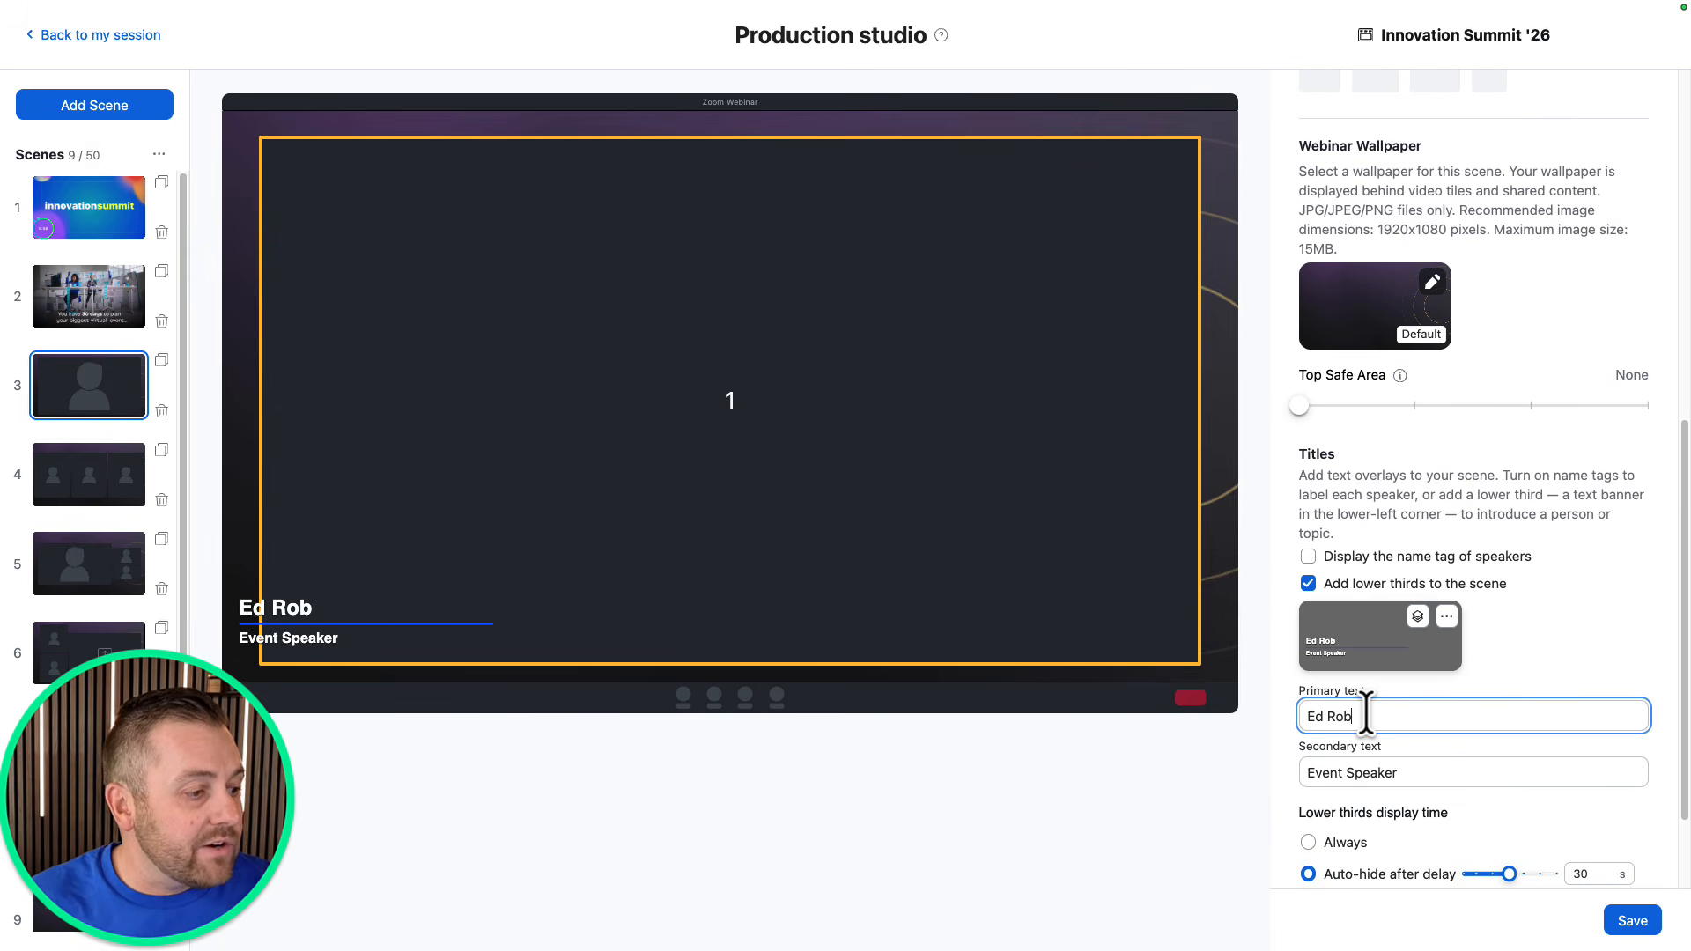
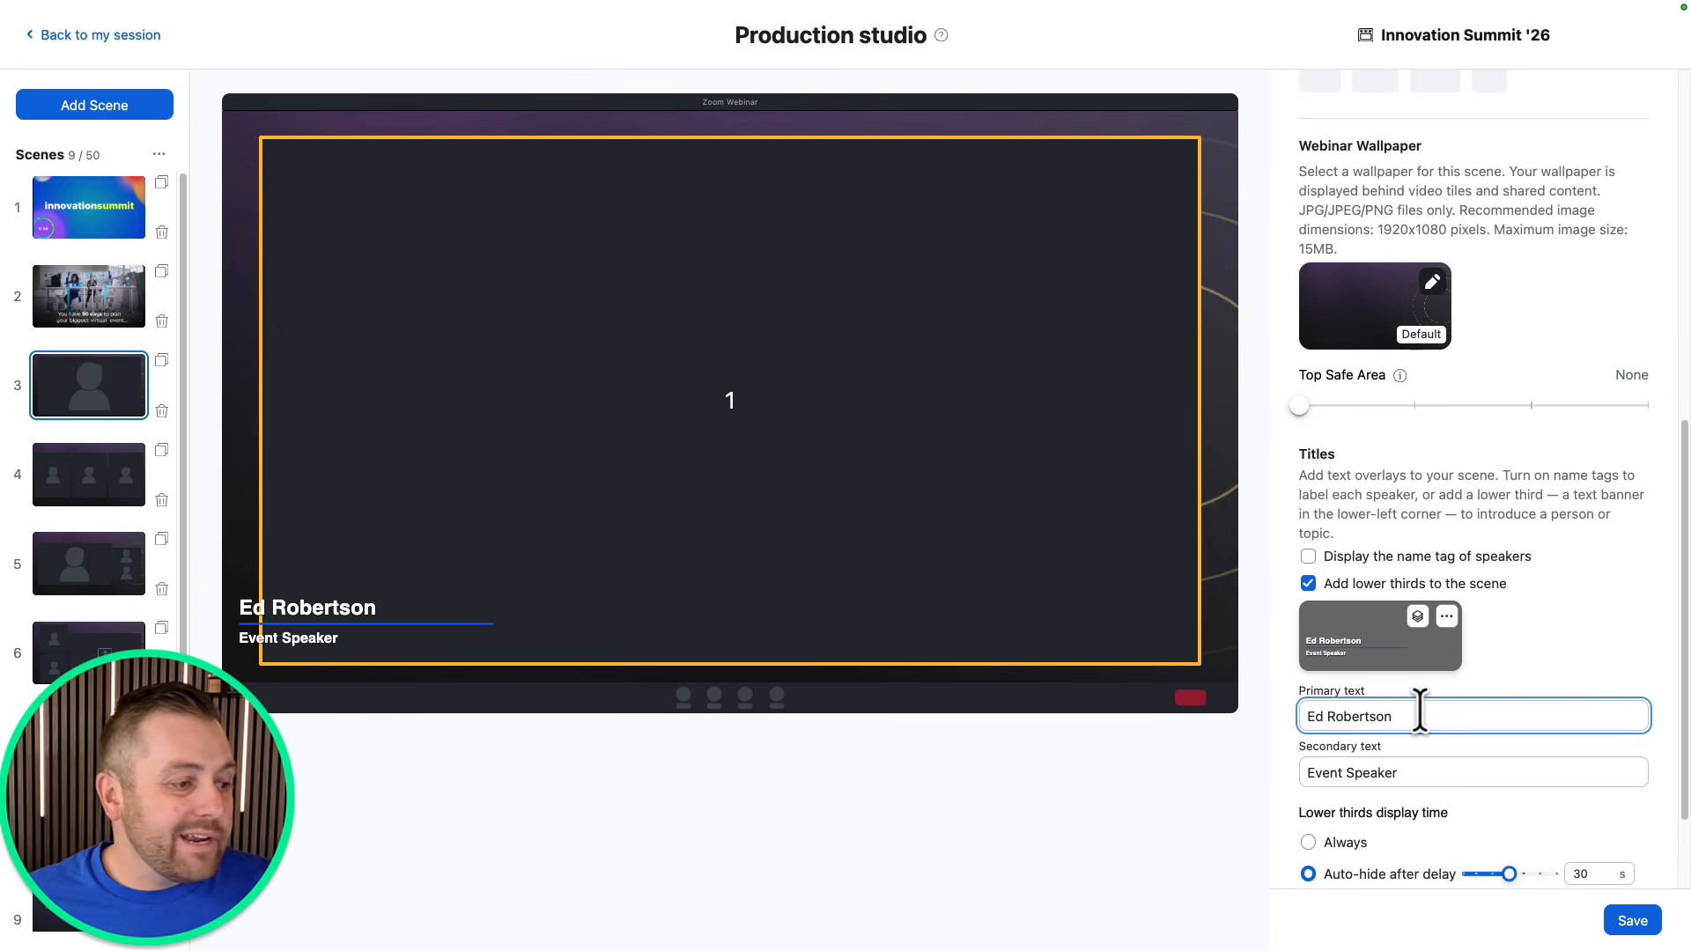
click(1420, 776)
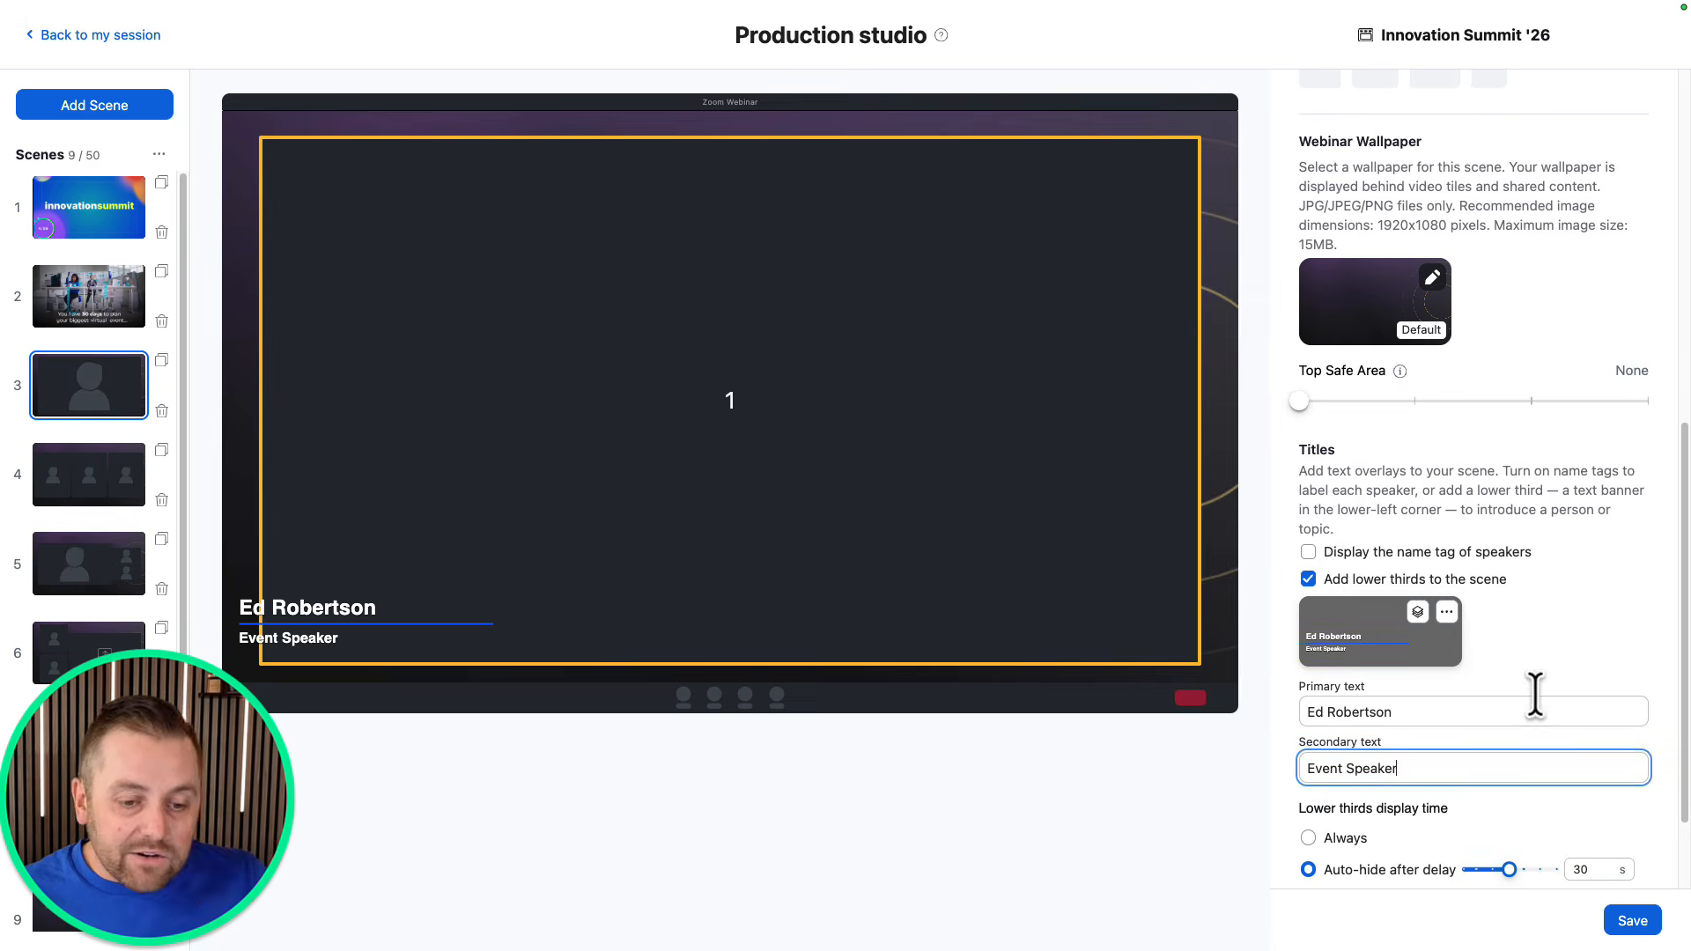
Switch on the lower third's Image option so the company logo appears beside the name.
scroll(1497, 669, down, 1)
click(1418, 606)
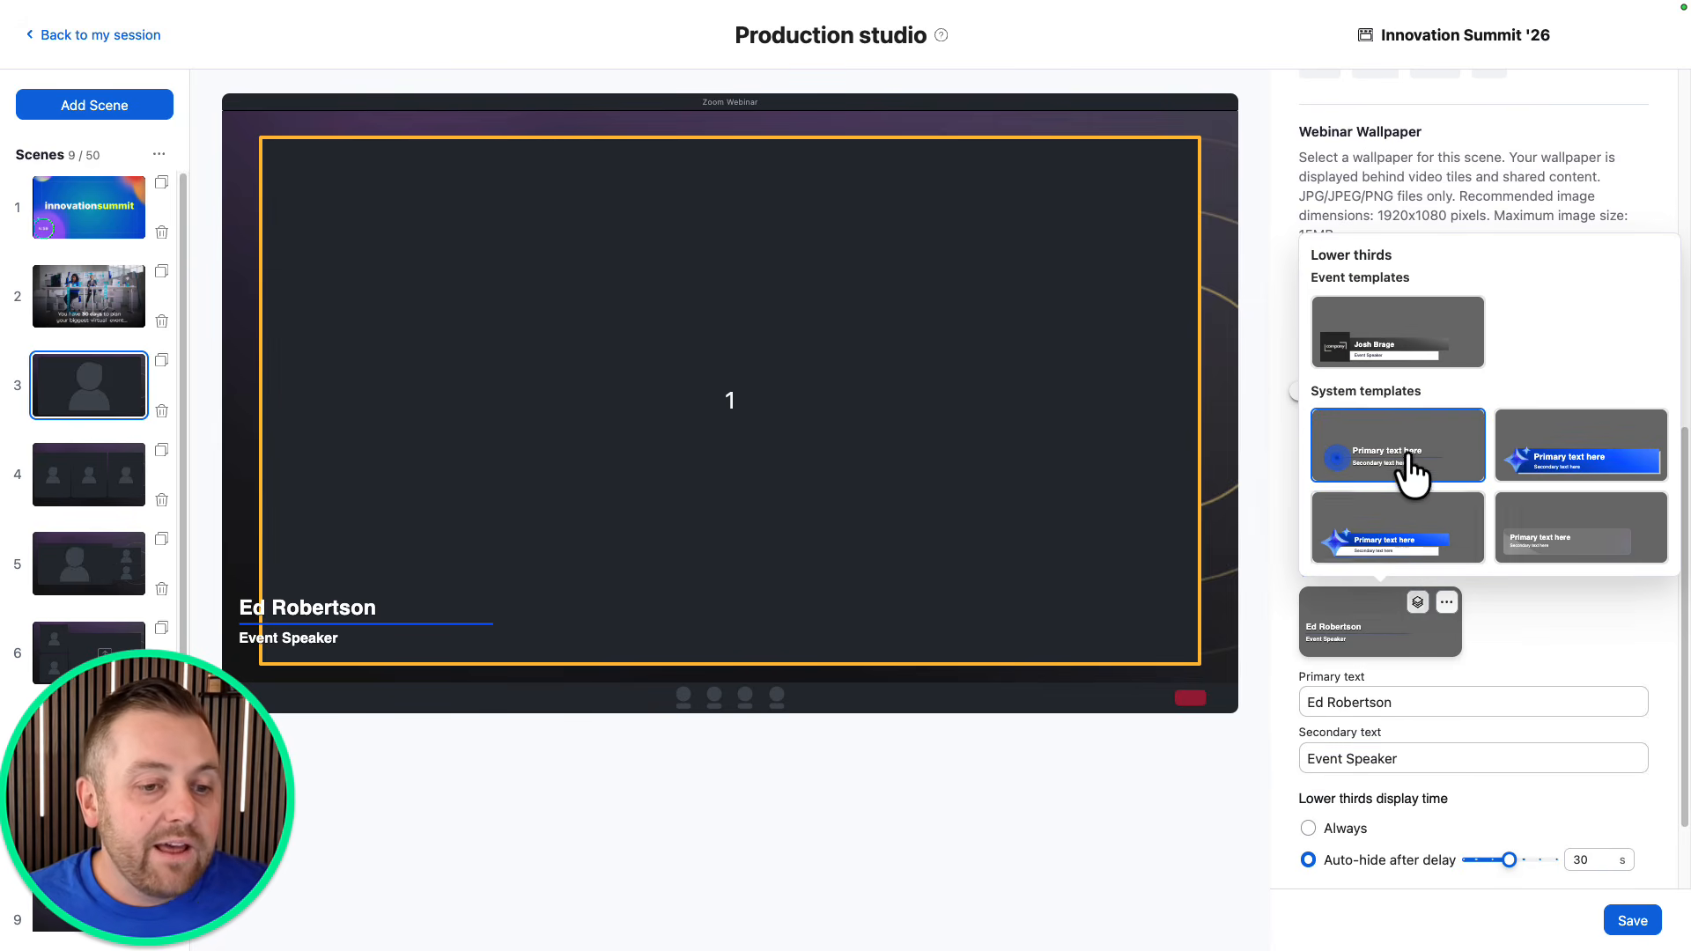
click(1403, 474)
click(1446, 603)
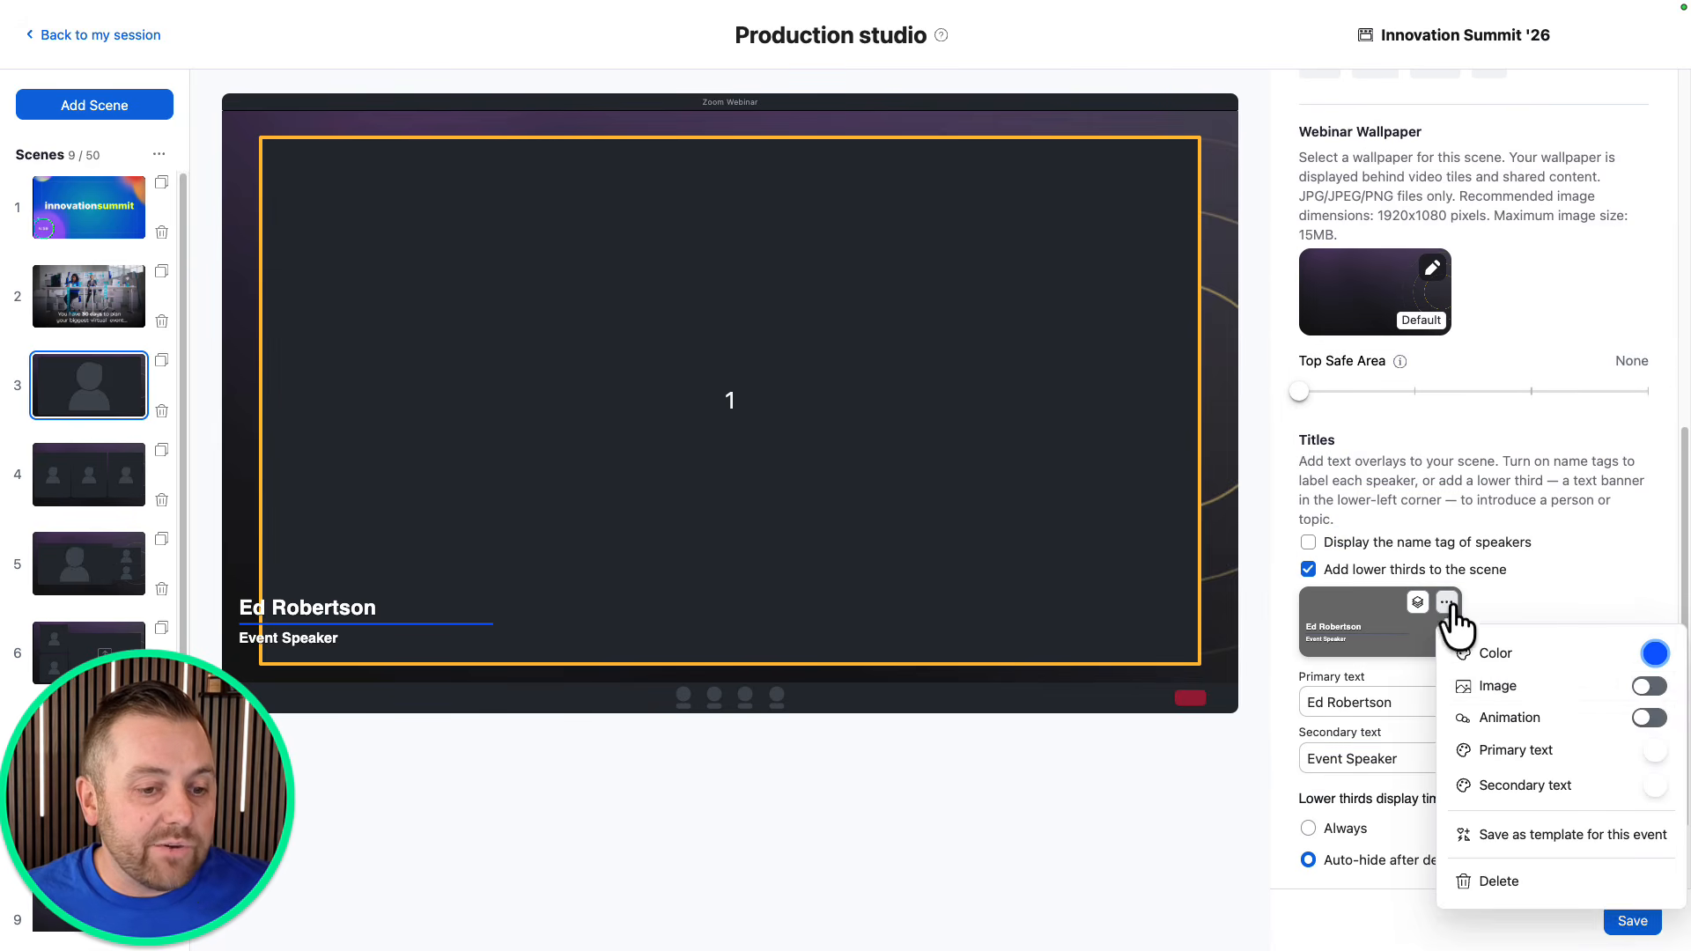
click(1649, 686)
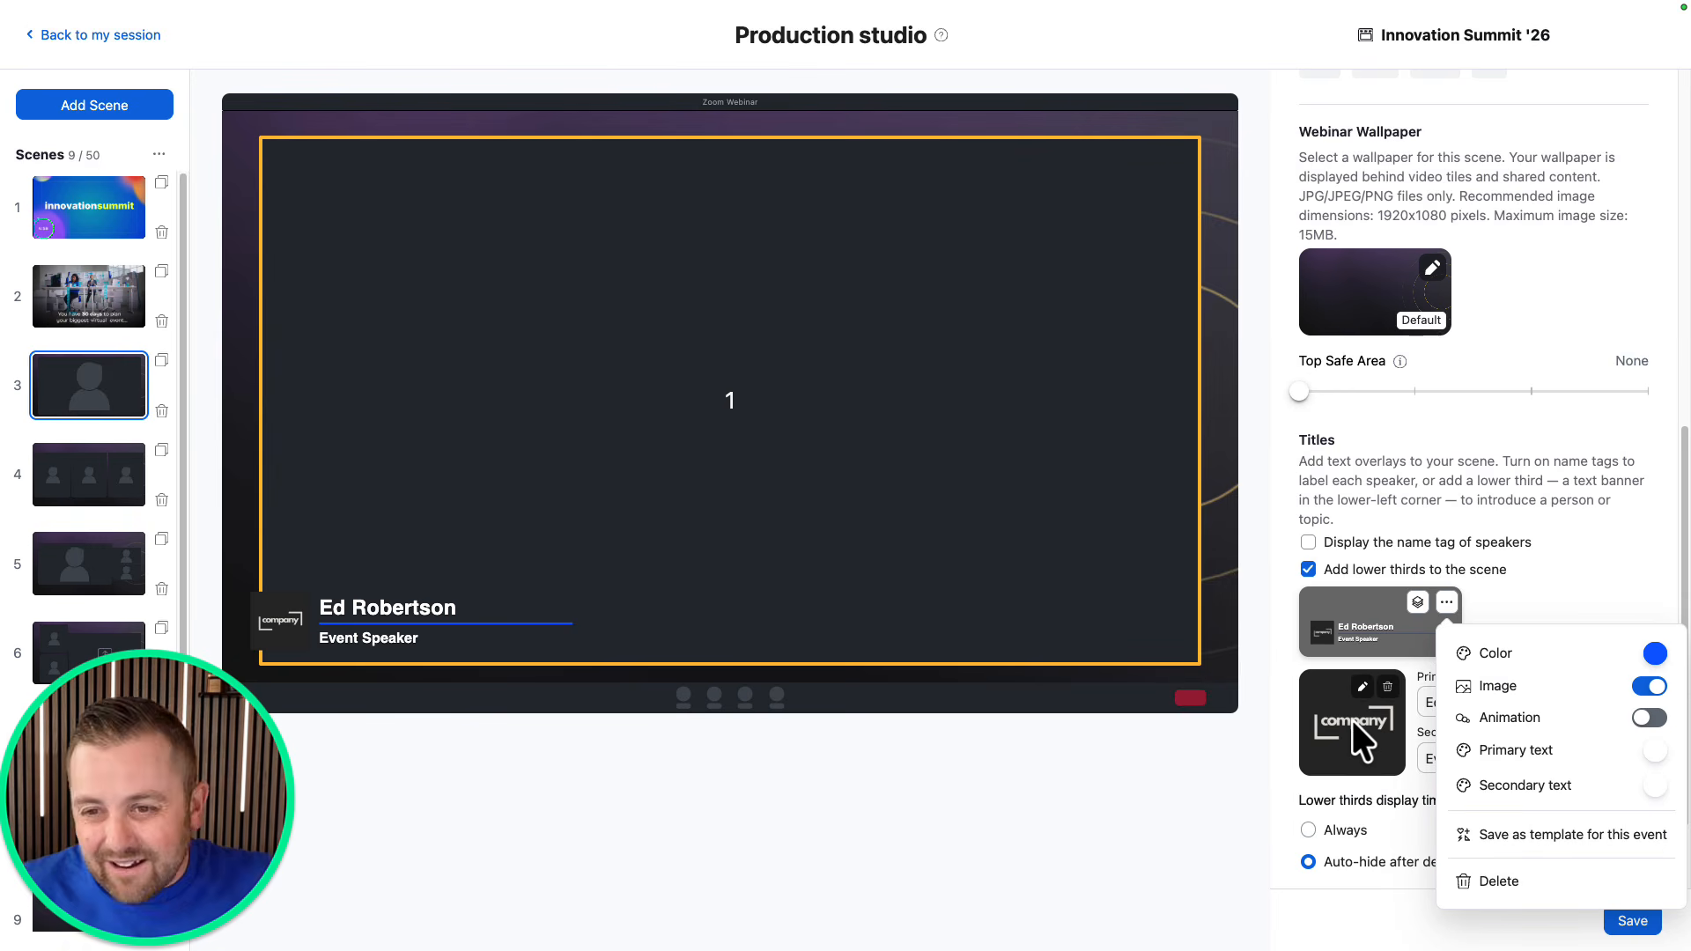
Set the lower third's accent colour to yellow-green DAFF38 and switch on Animation.
click(1655, 652)
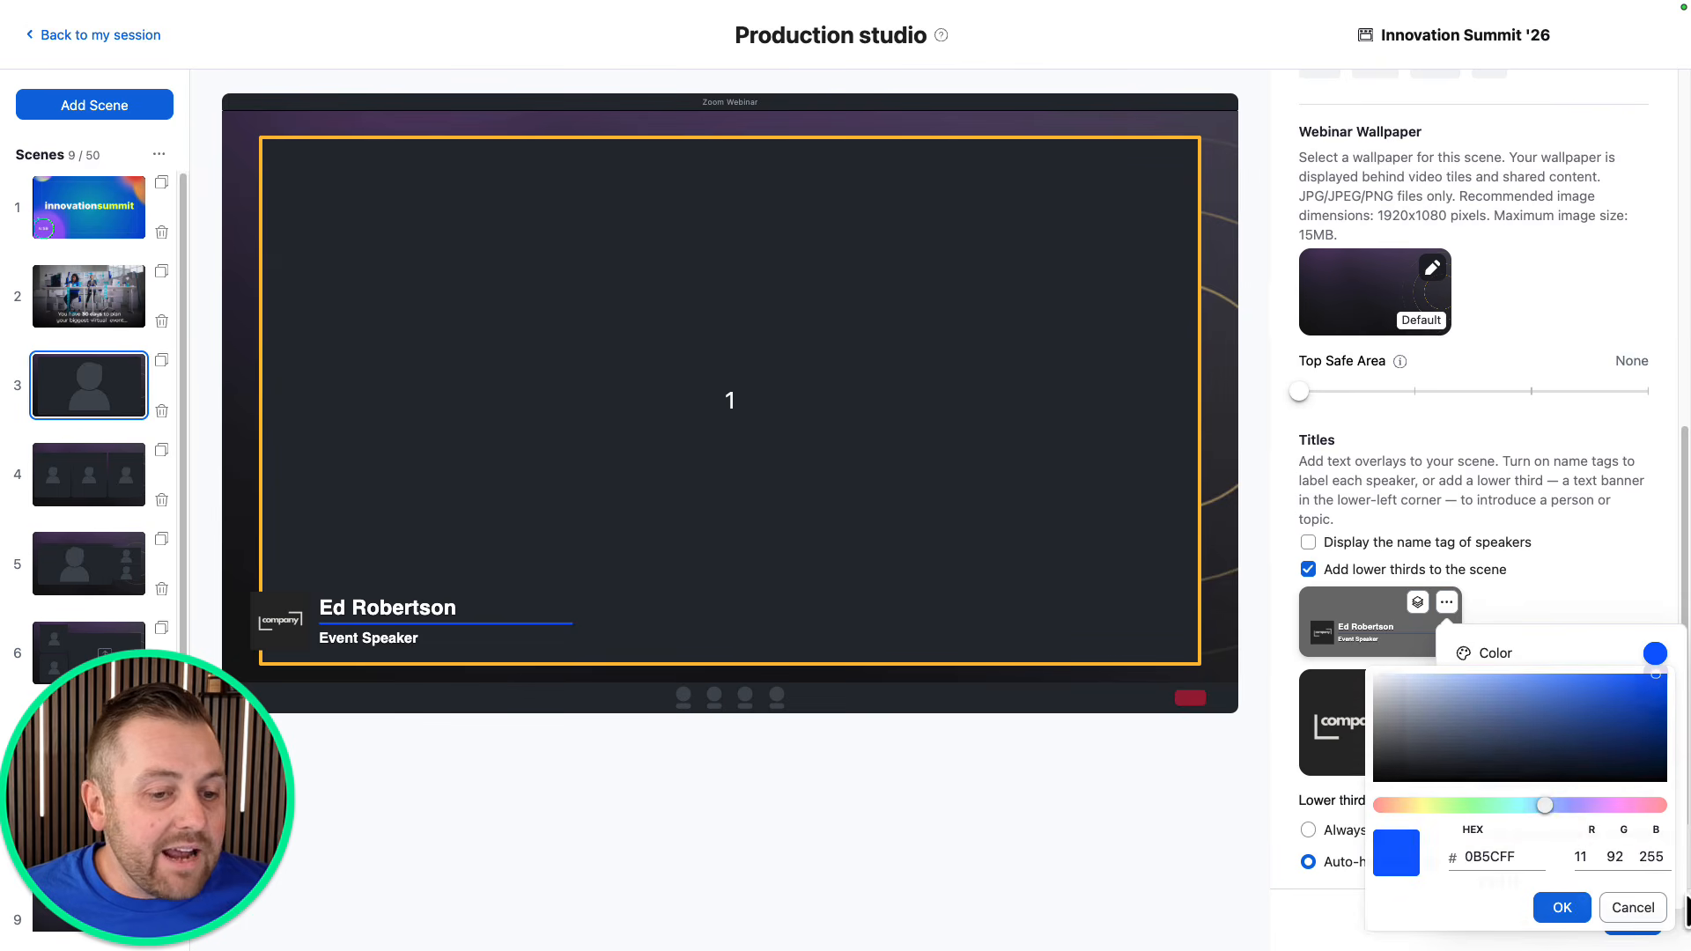
drag(1529, 749, 1361, 688)
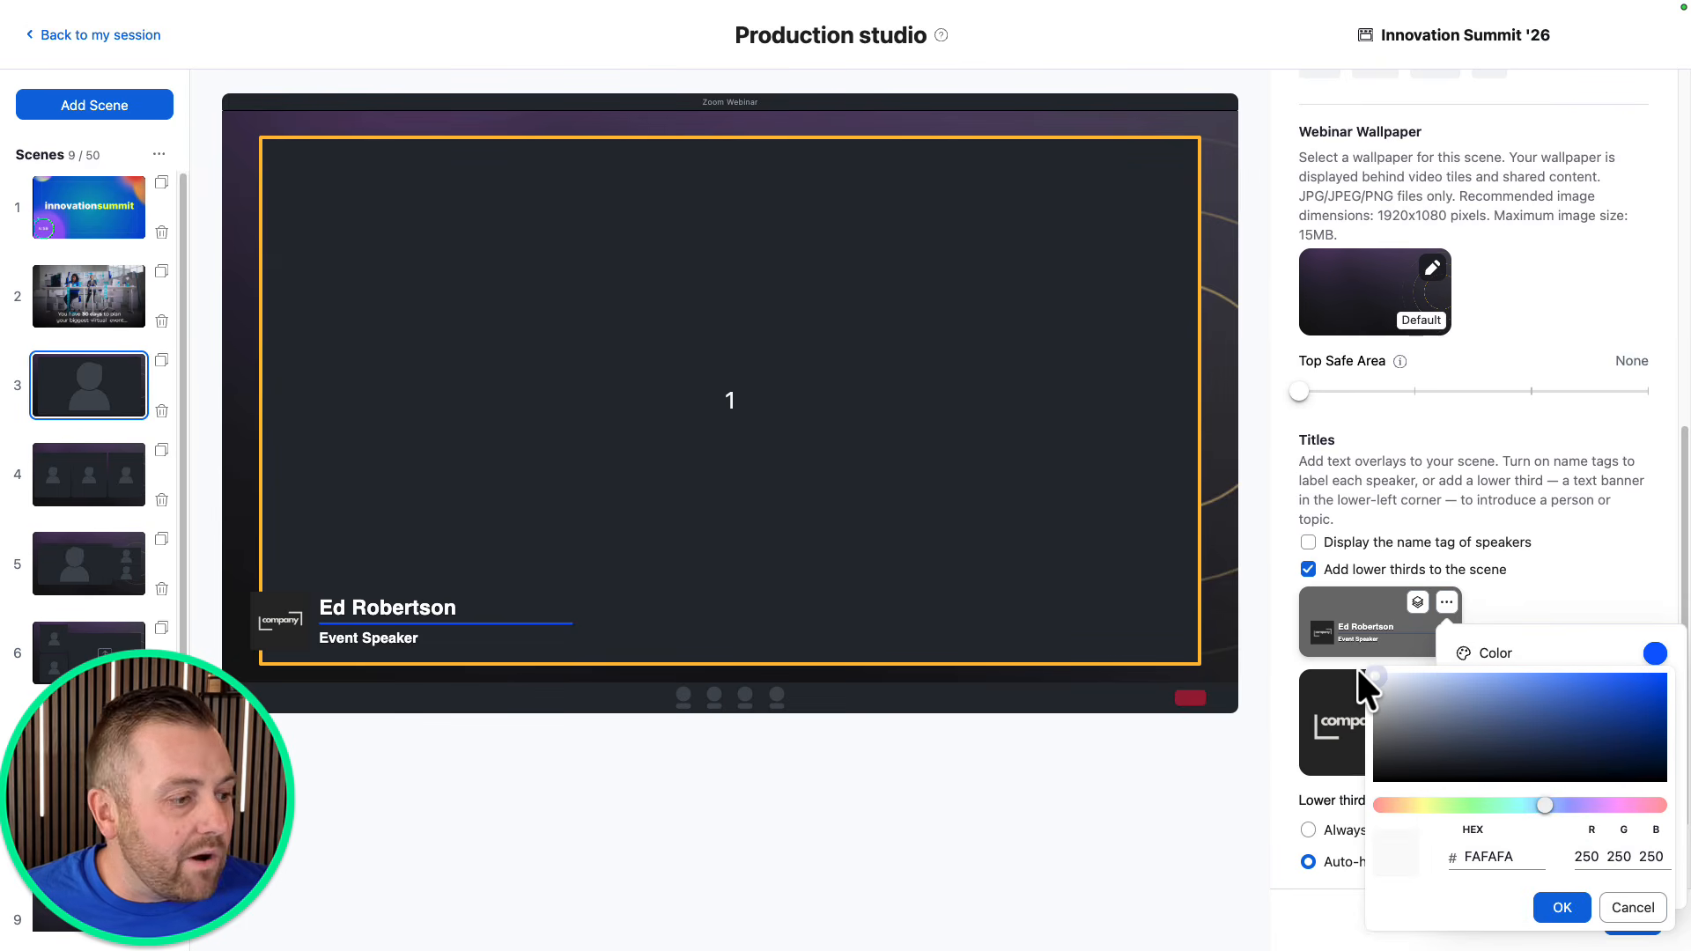
click(1563, 908)
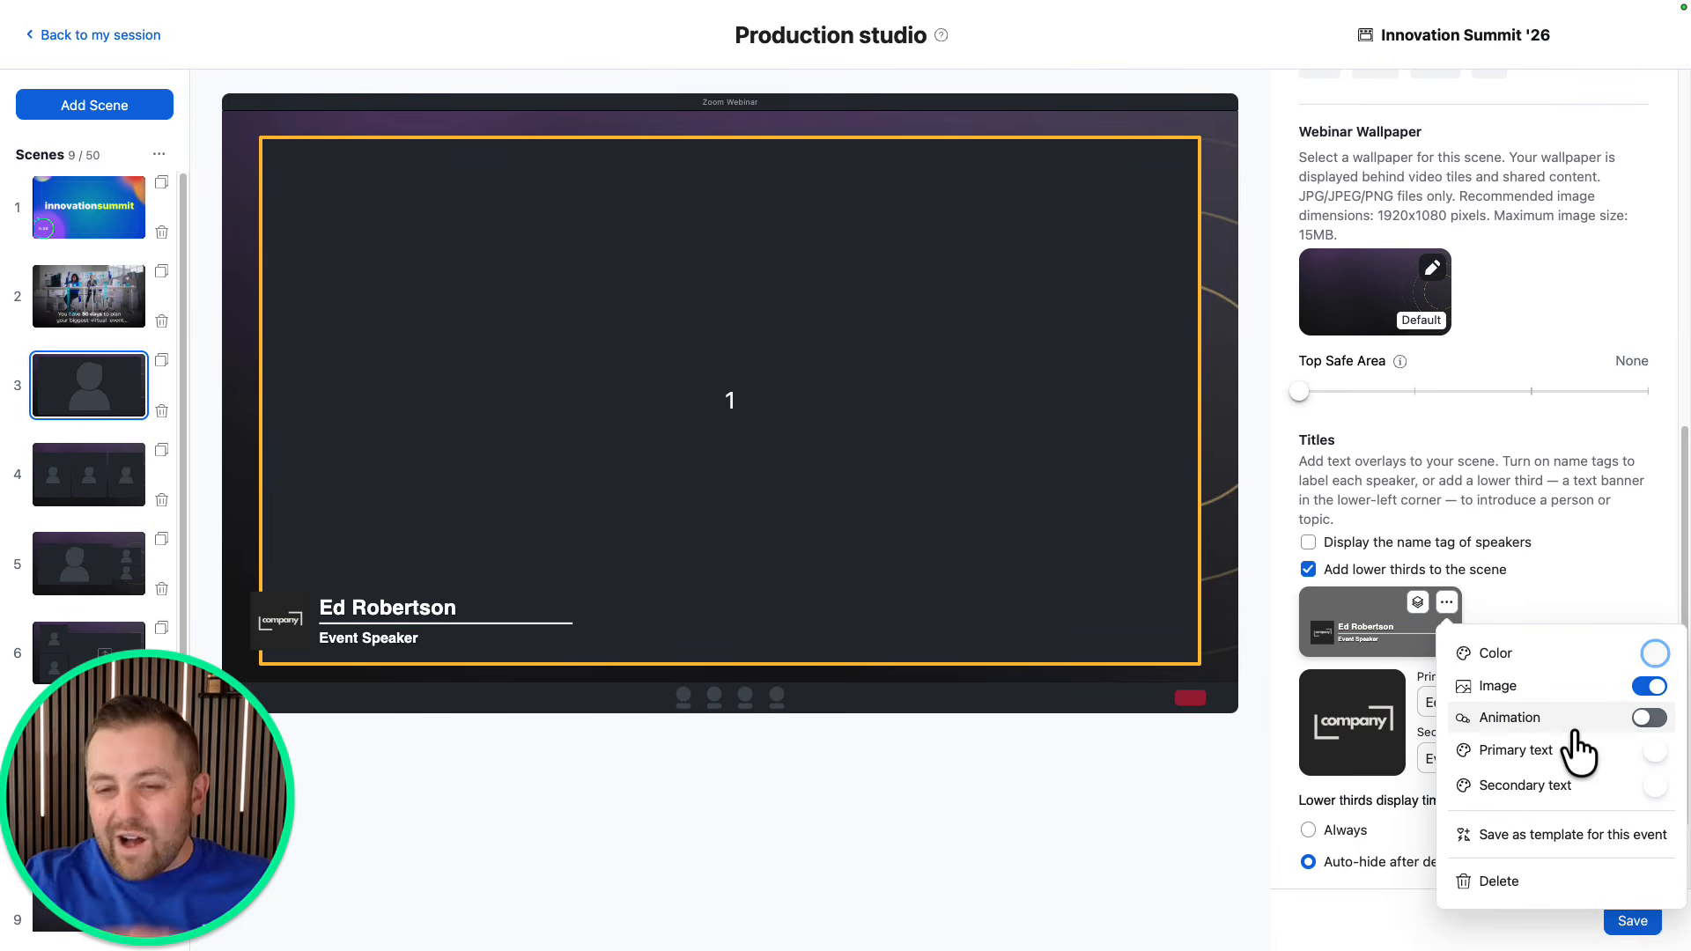
click(1653, 656)
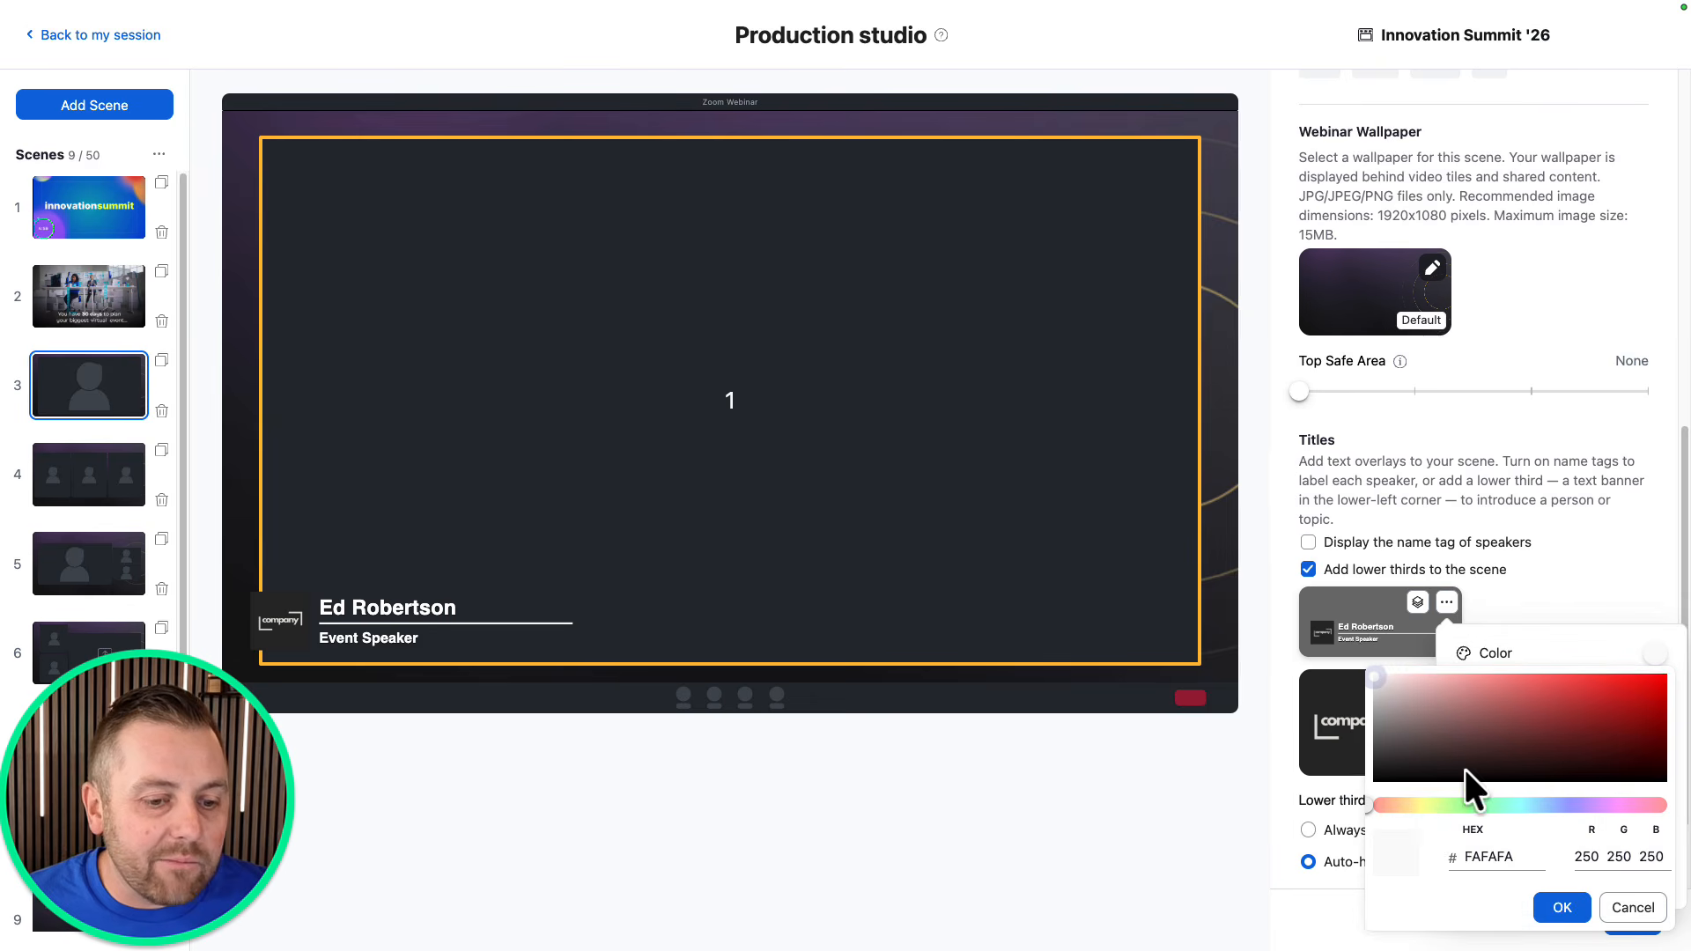
click(1424, 805)
drag(1465, 717, 1604, 668)
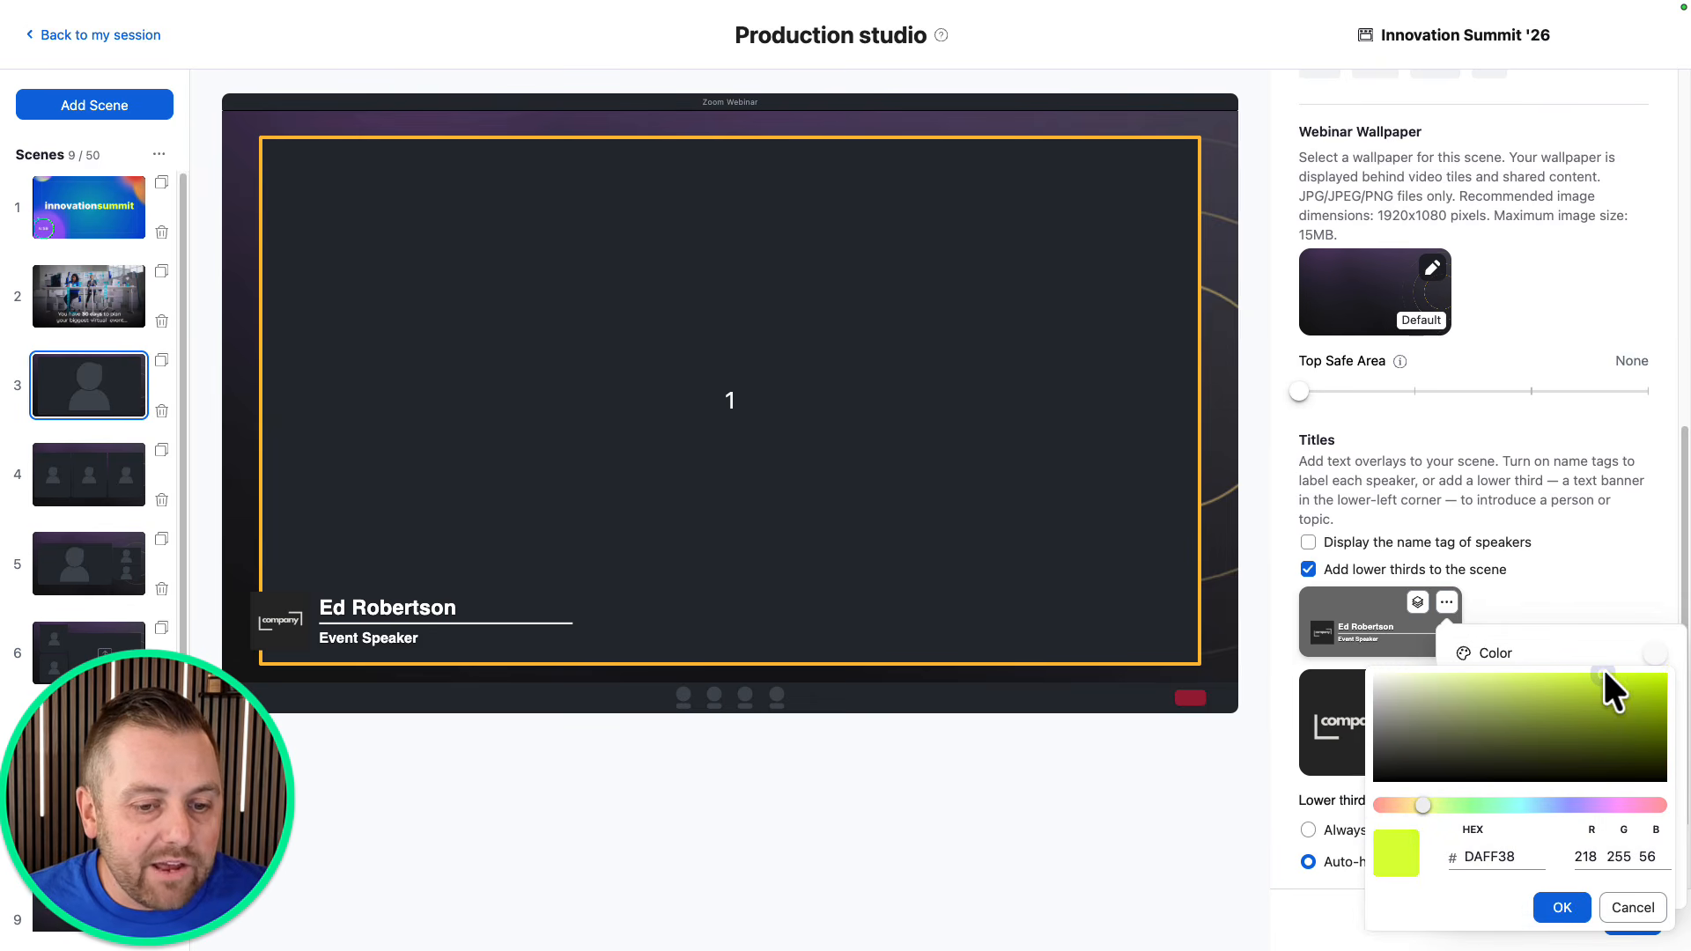
click(1550, 914)
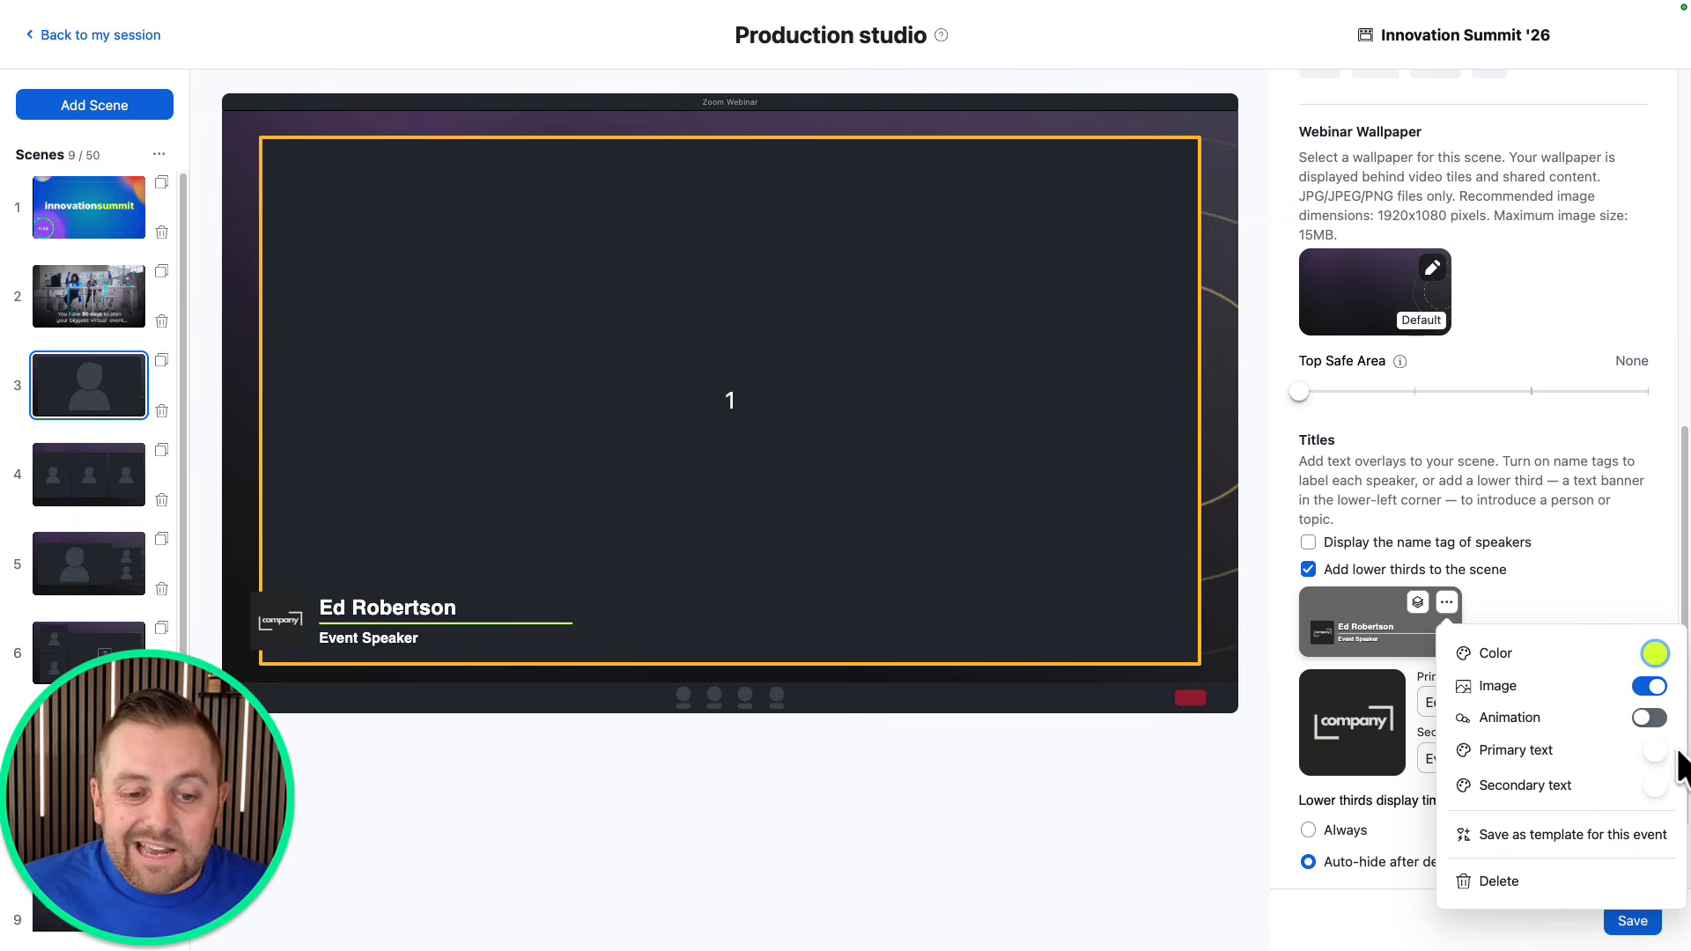
click(1649, 718)
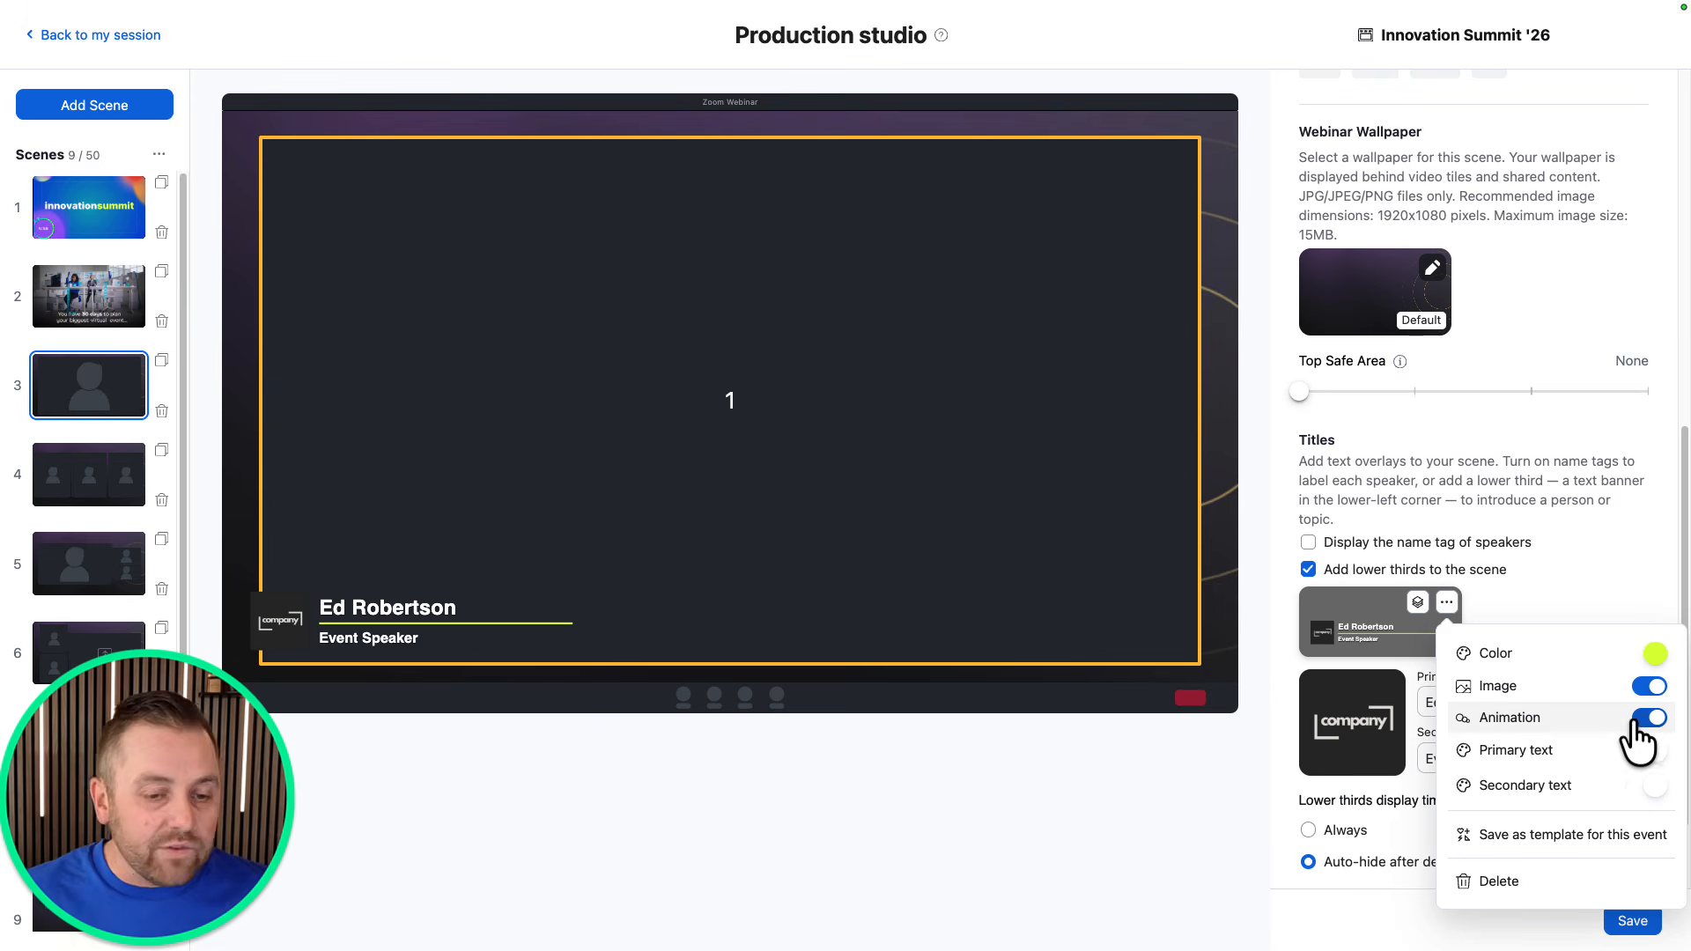
Save scene 3's lower third, then switch to scene 2 and back to check it.
click(1619, 583)
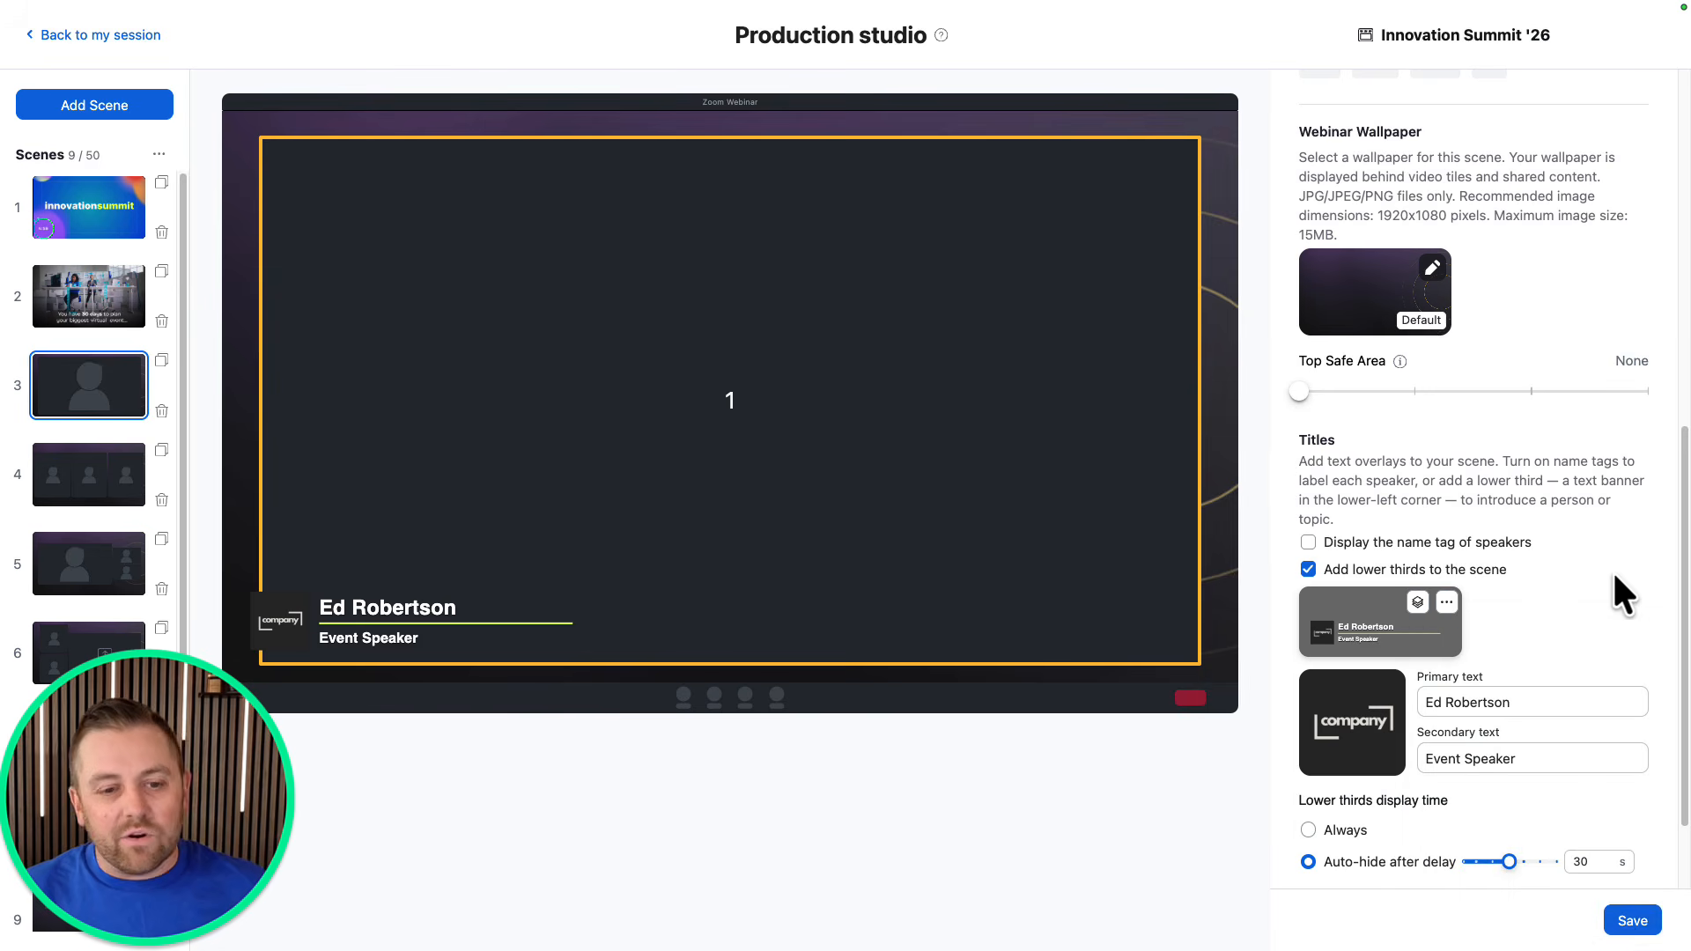
click(1632, 920)
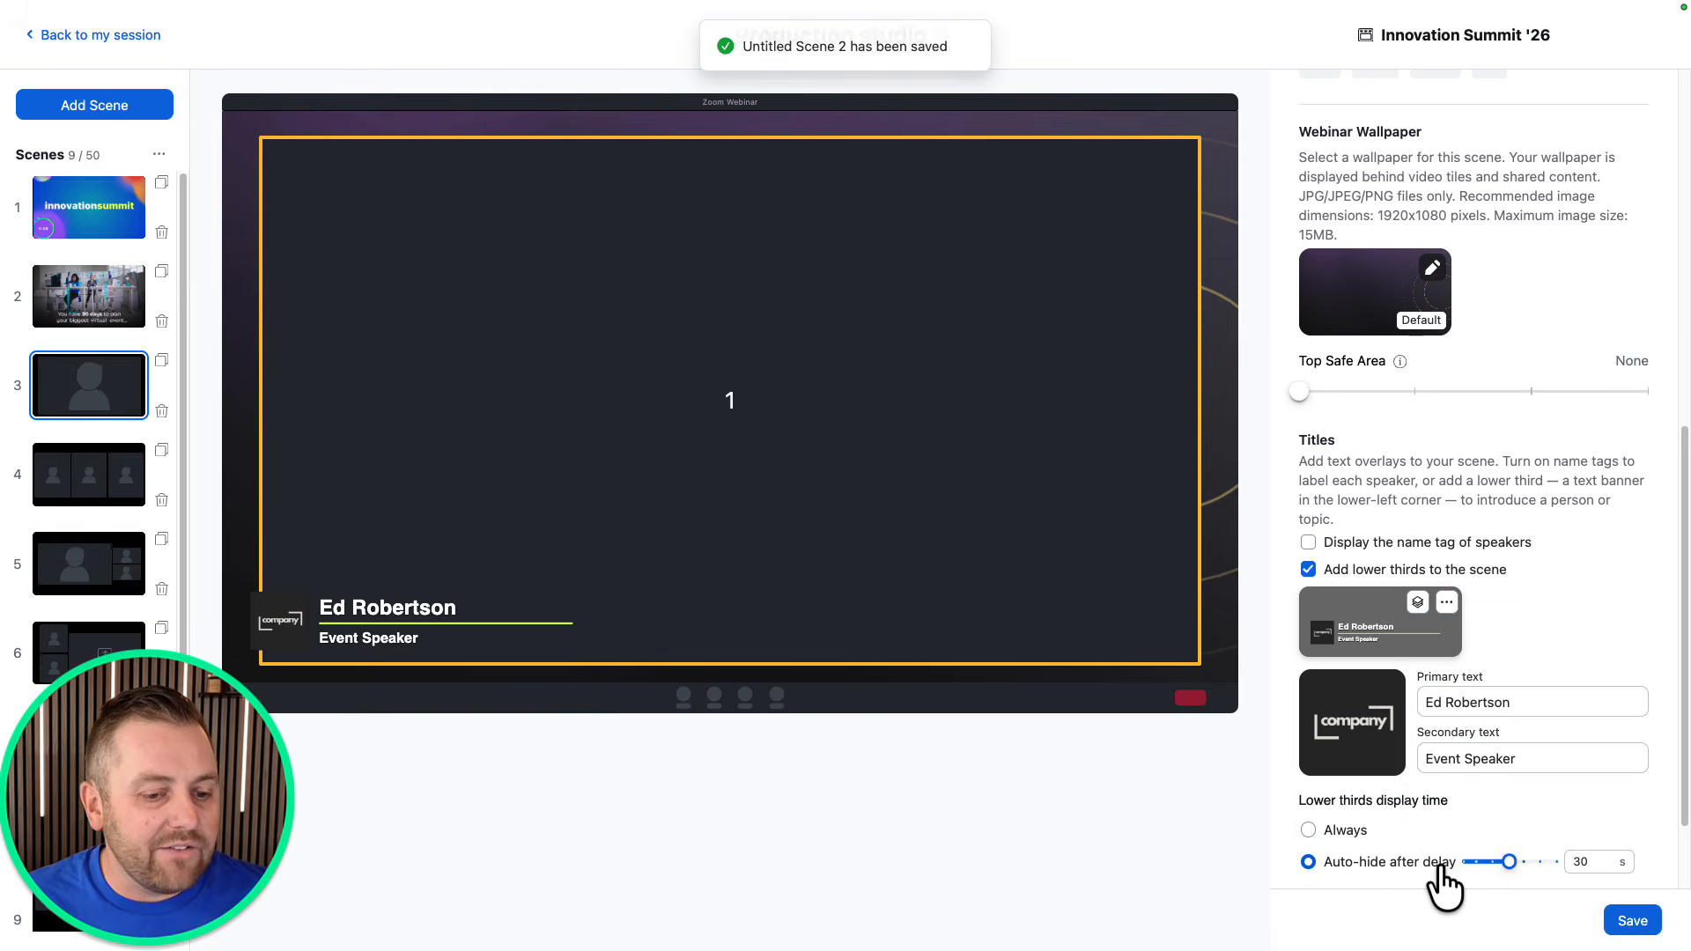
scroll(1429, 841, down, 1)
scroll(1429, 839, down, 4)
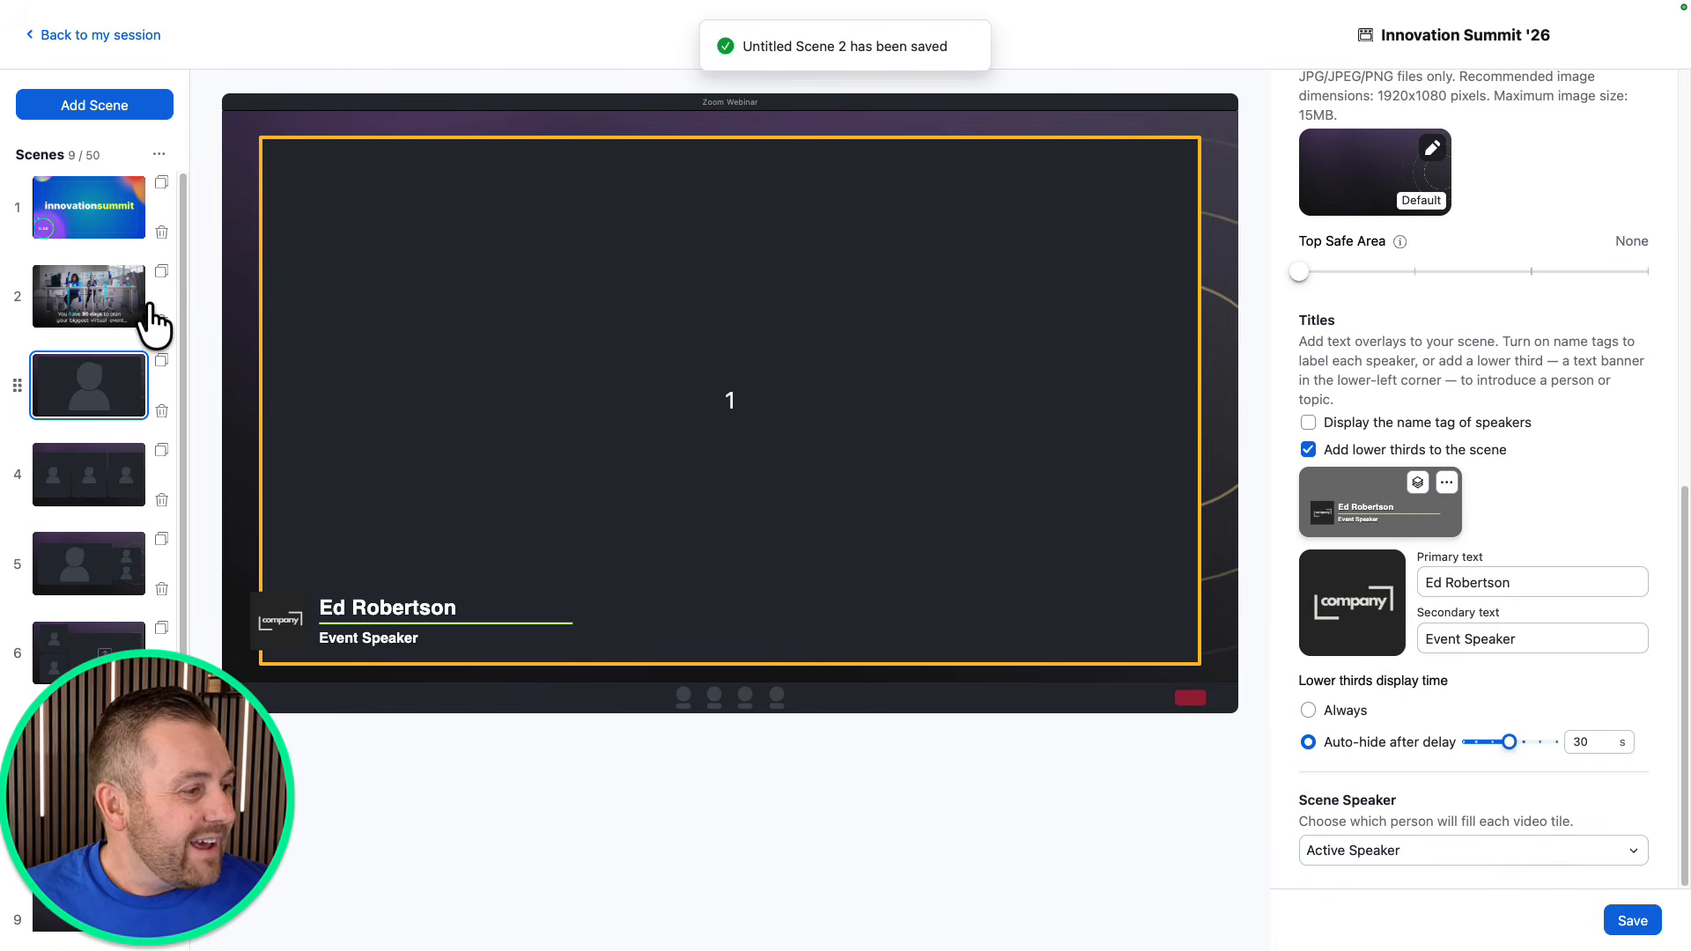
click(132, 302)
click(113, 370)
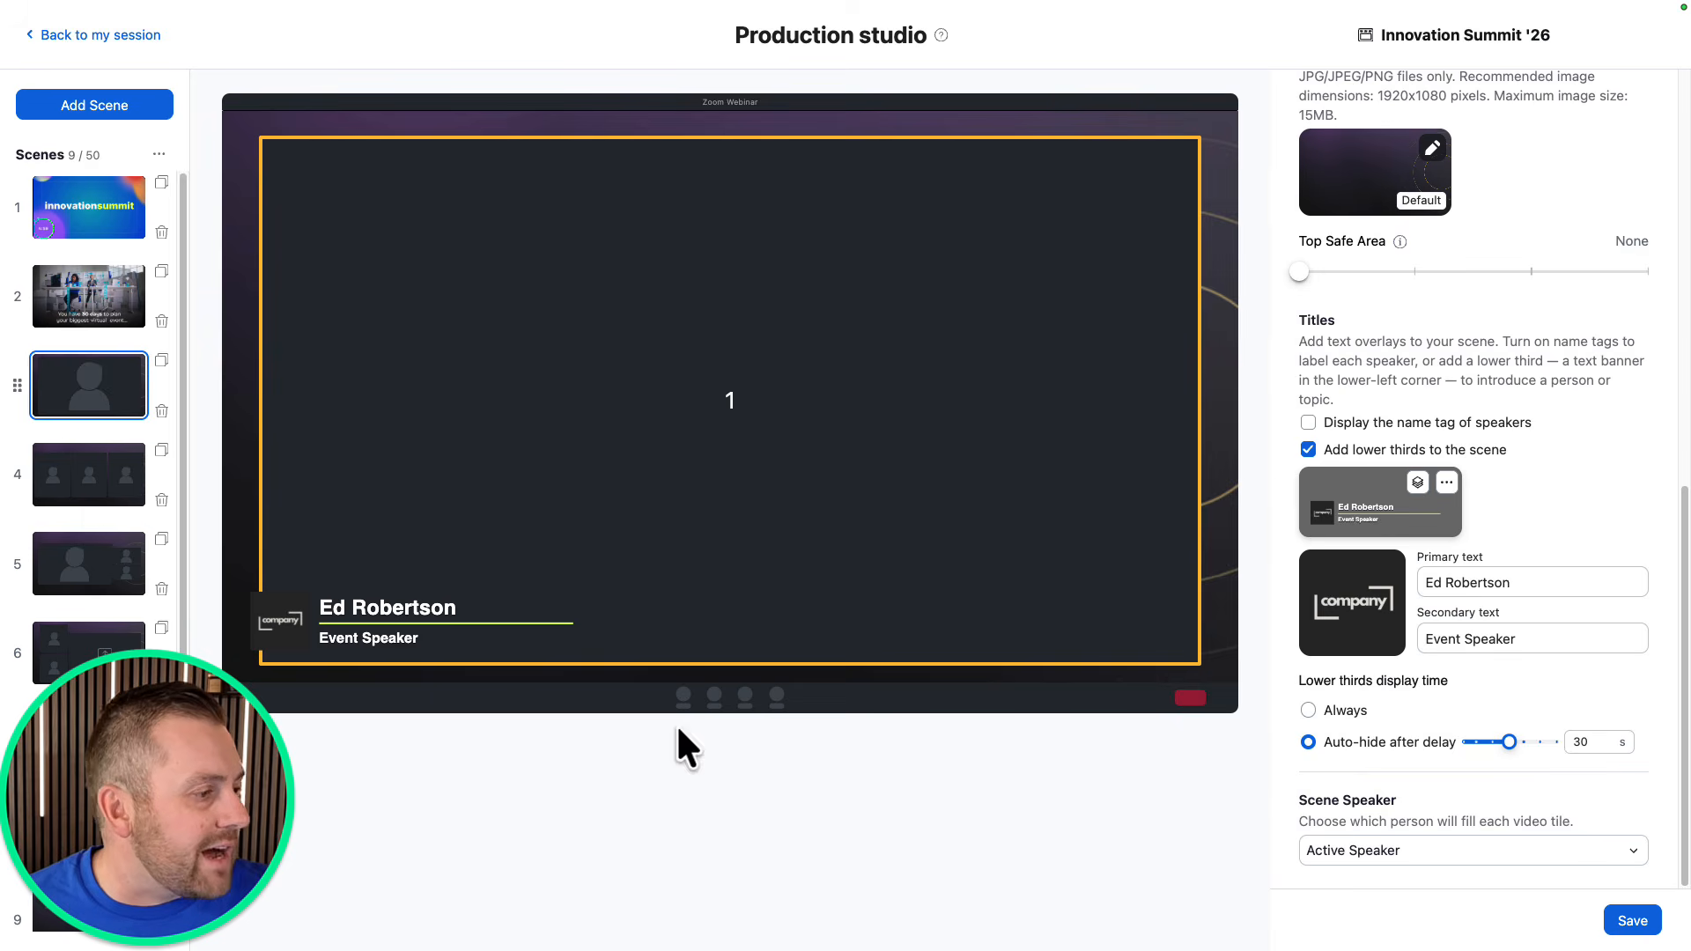
Open scene 4, the three-tile layout, and start editing its lower third's primary text.
click(93, 493)
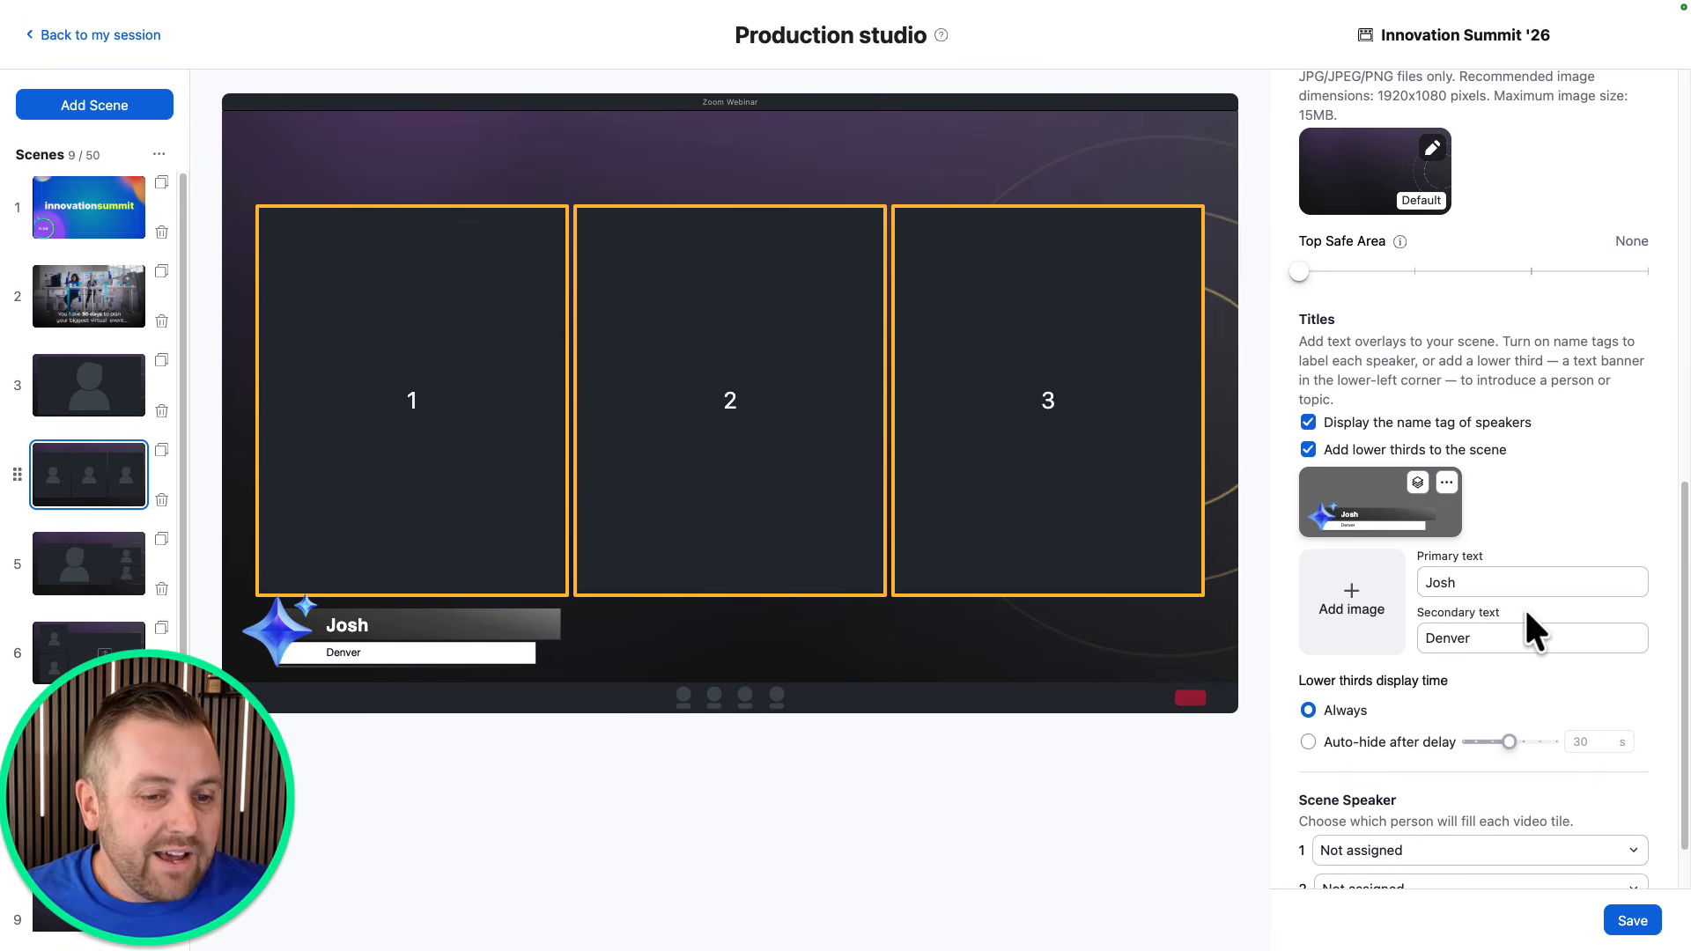
click(1504, 585)
Replace the primary text with "We're here to answer your questions!".
key(BackSpace)
key(BackSpace)
key(BackSpace)
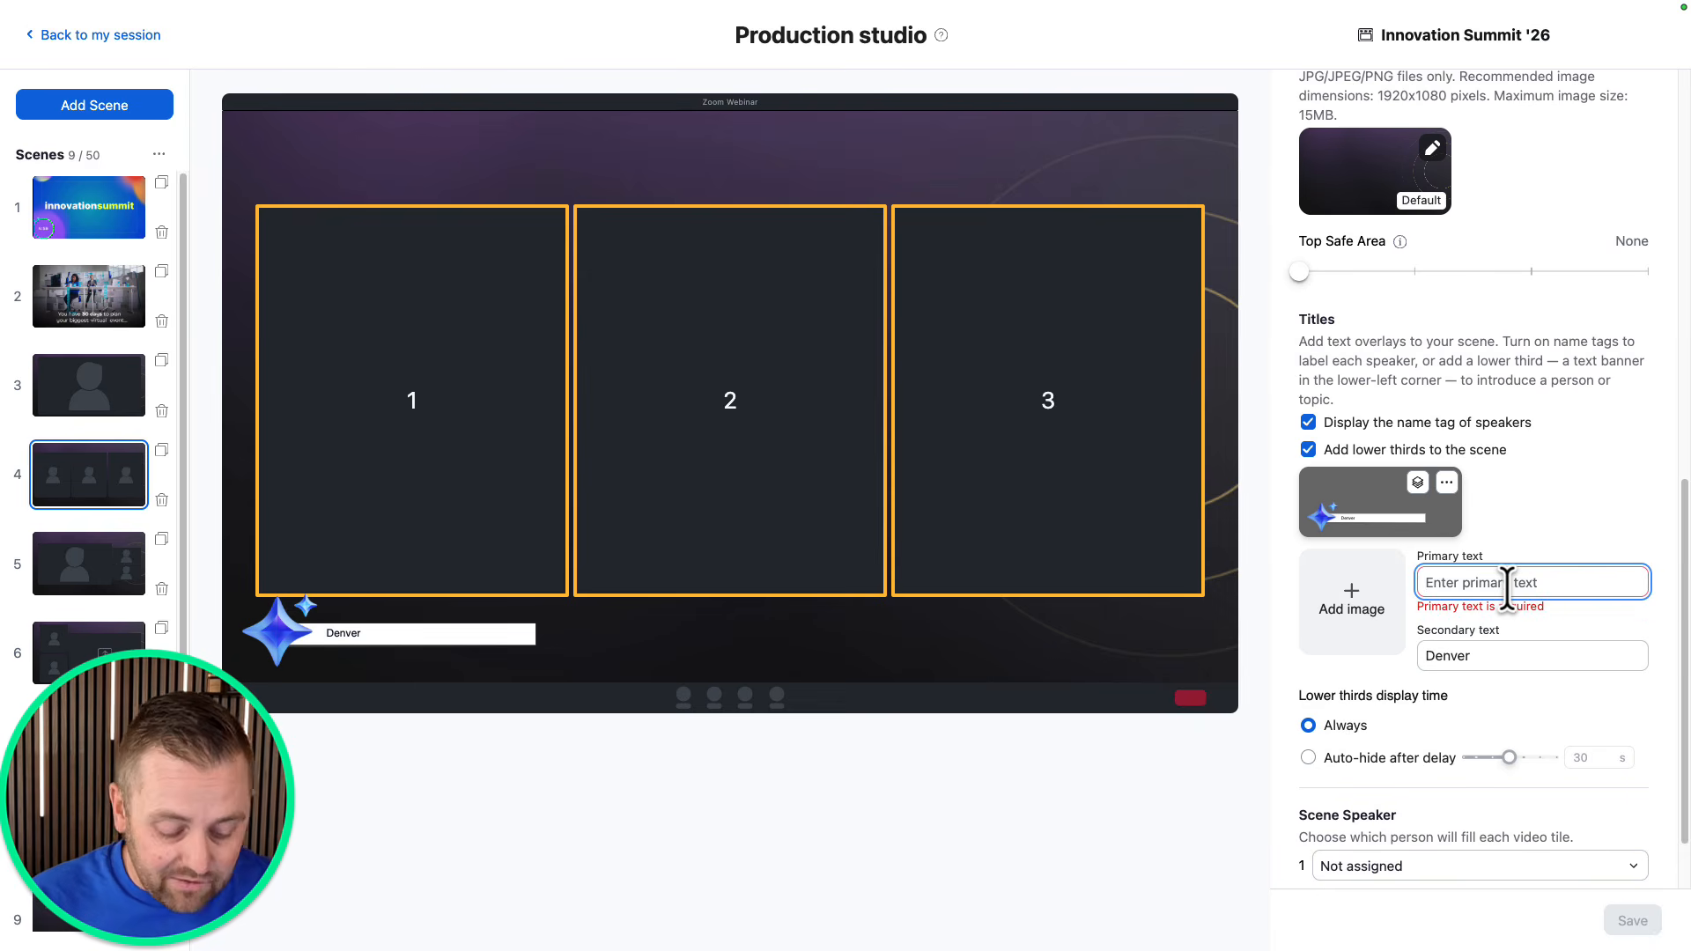
text(We're her)
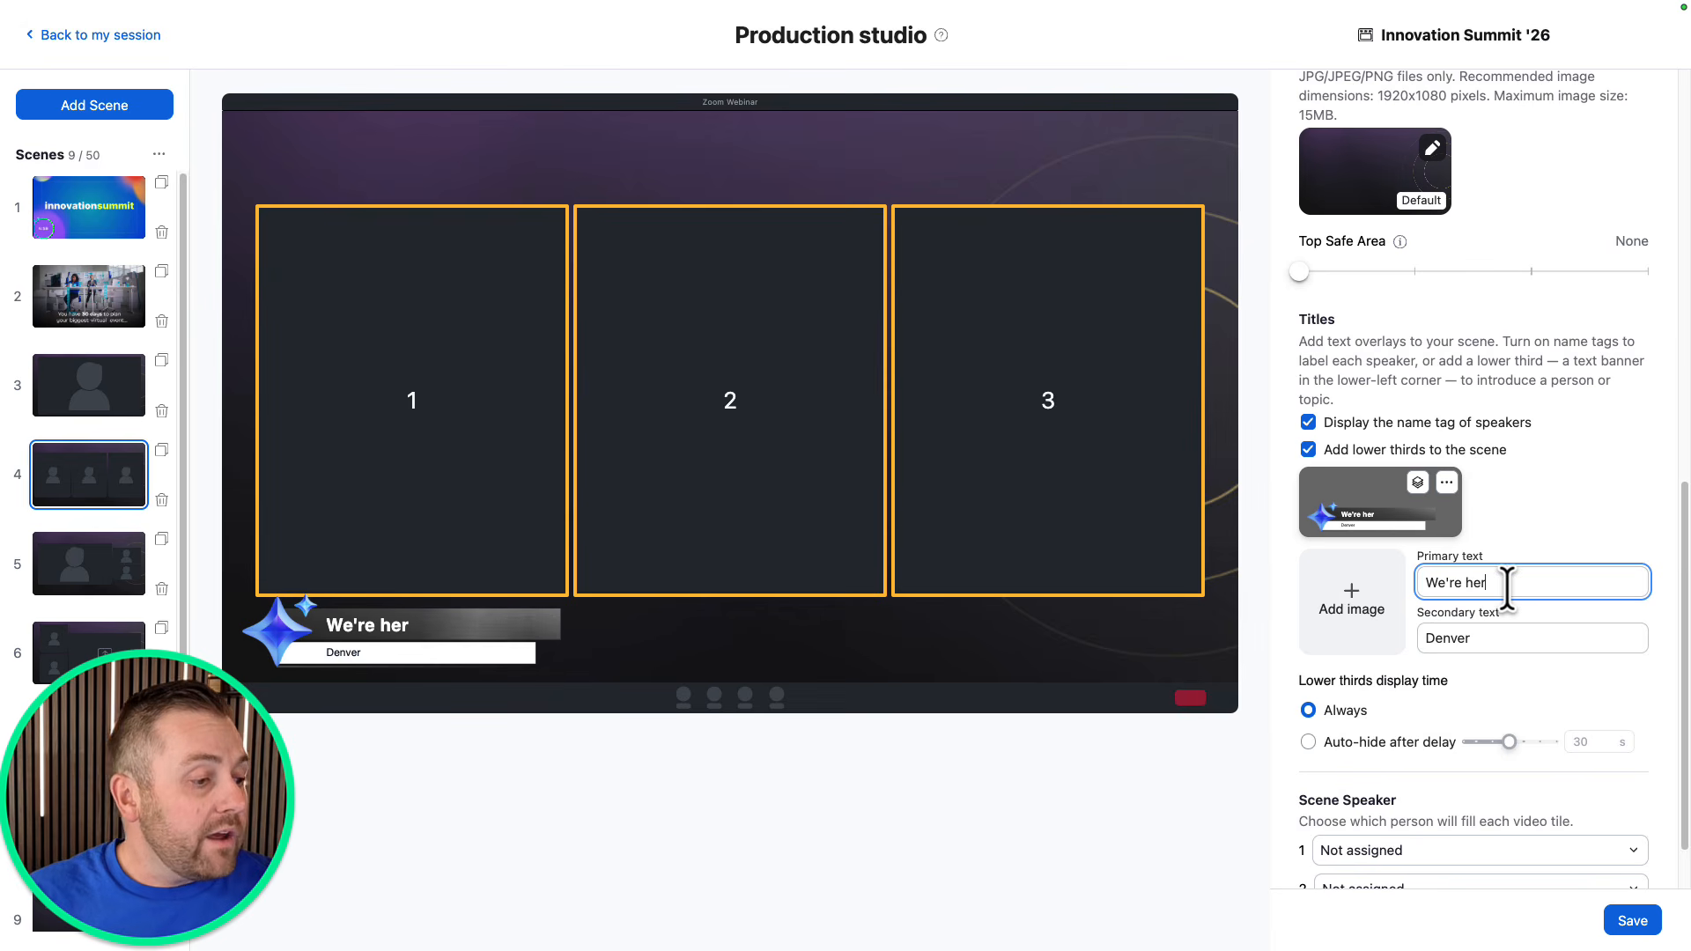
text(e to answer a)
key(BackSpace)
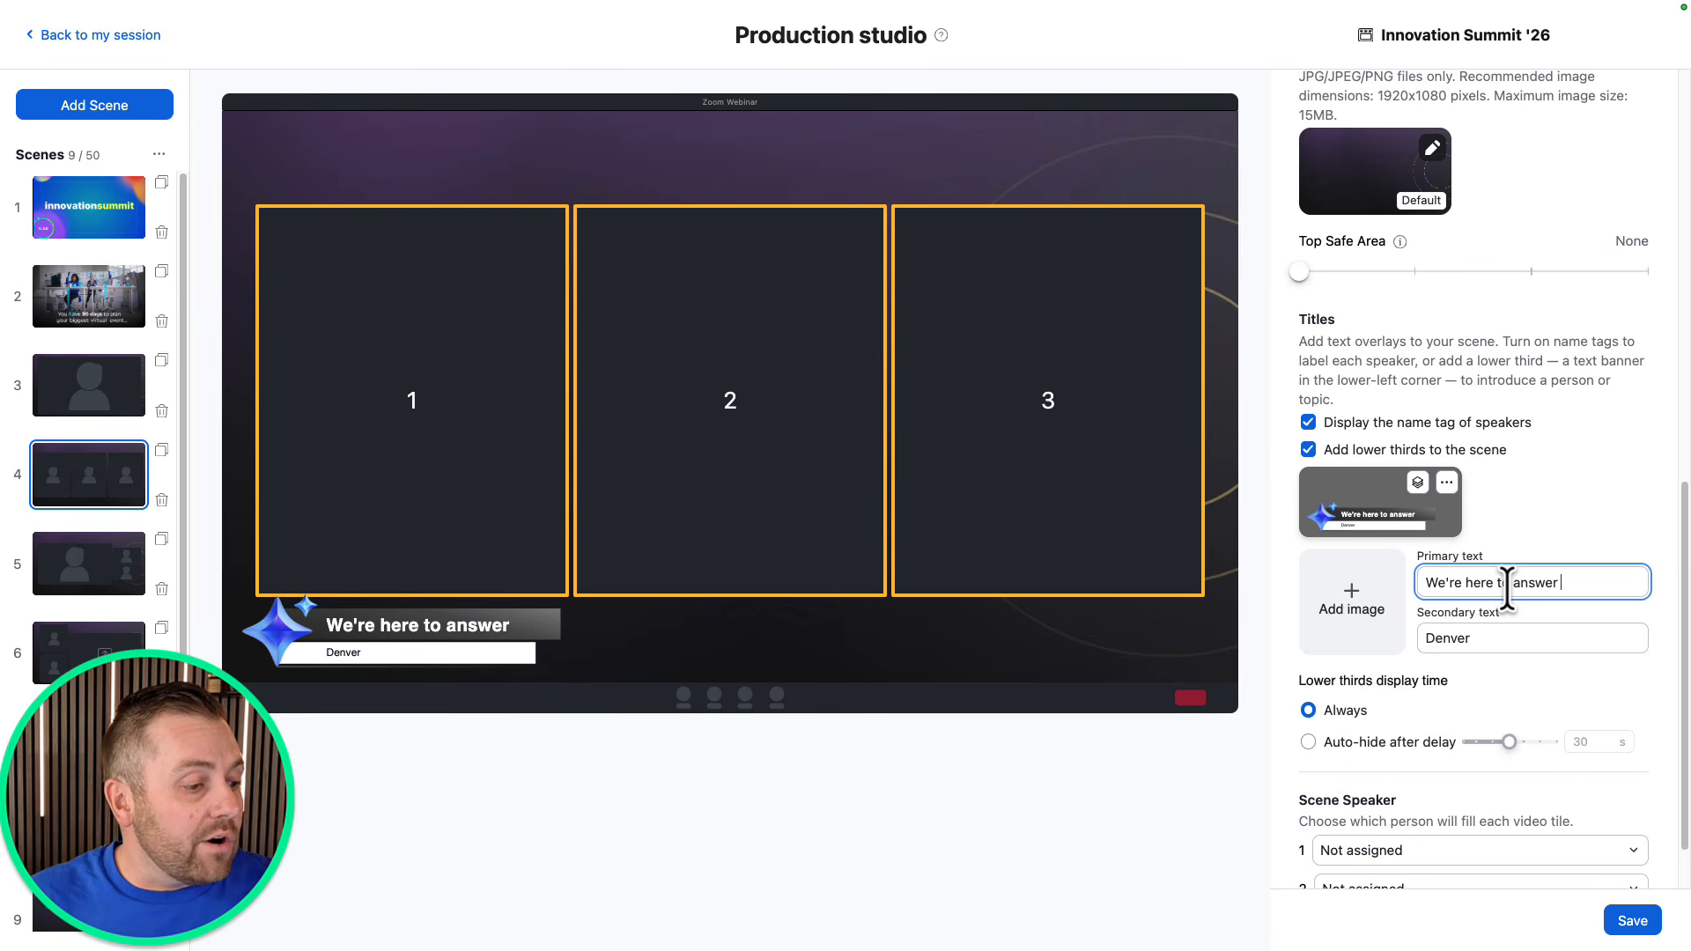
text(your questions!)
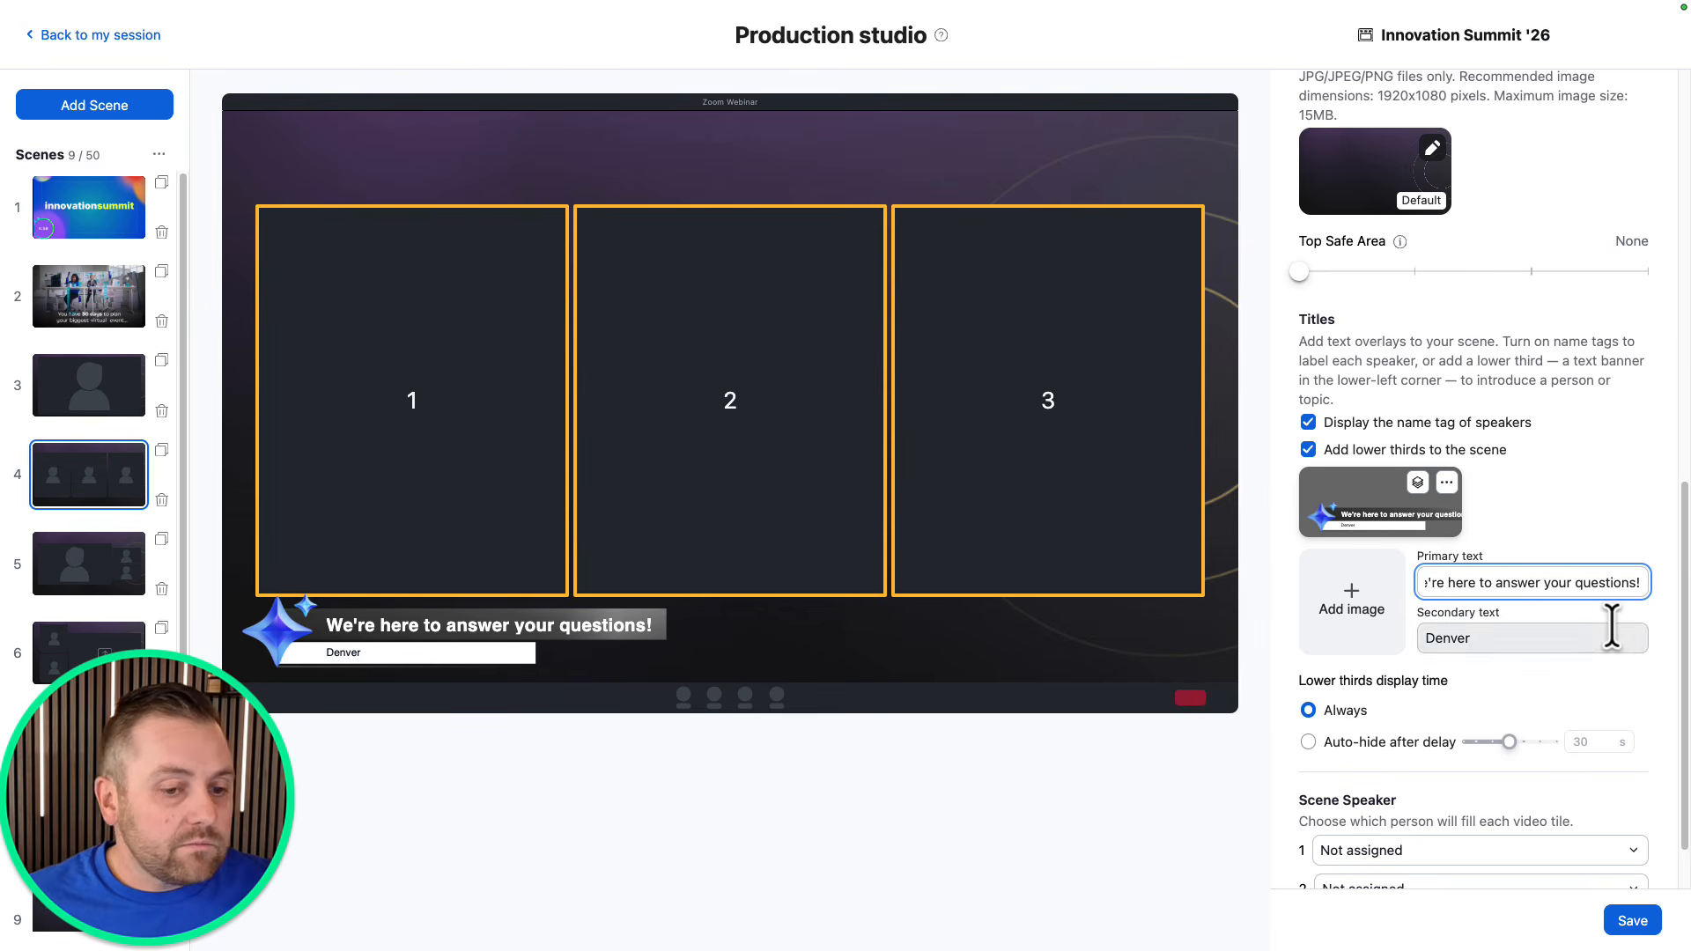
Set the secondary text to "Q&A is open and be sure to engage in chat." and pick the branded template.
double_click(1533, 629)
text(Q&A is ope)
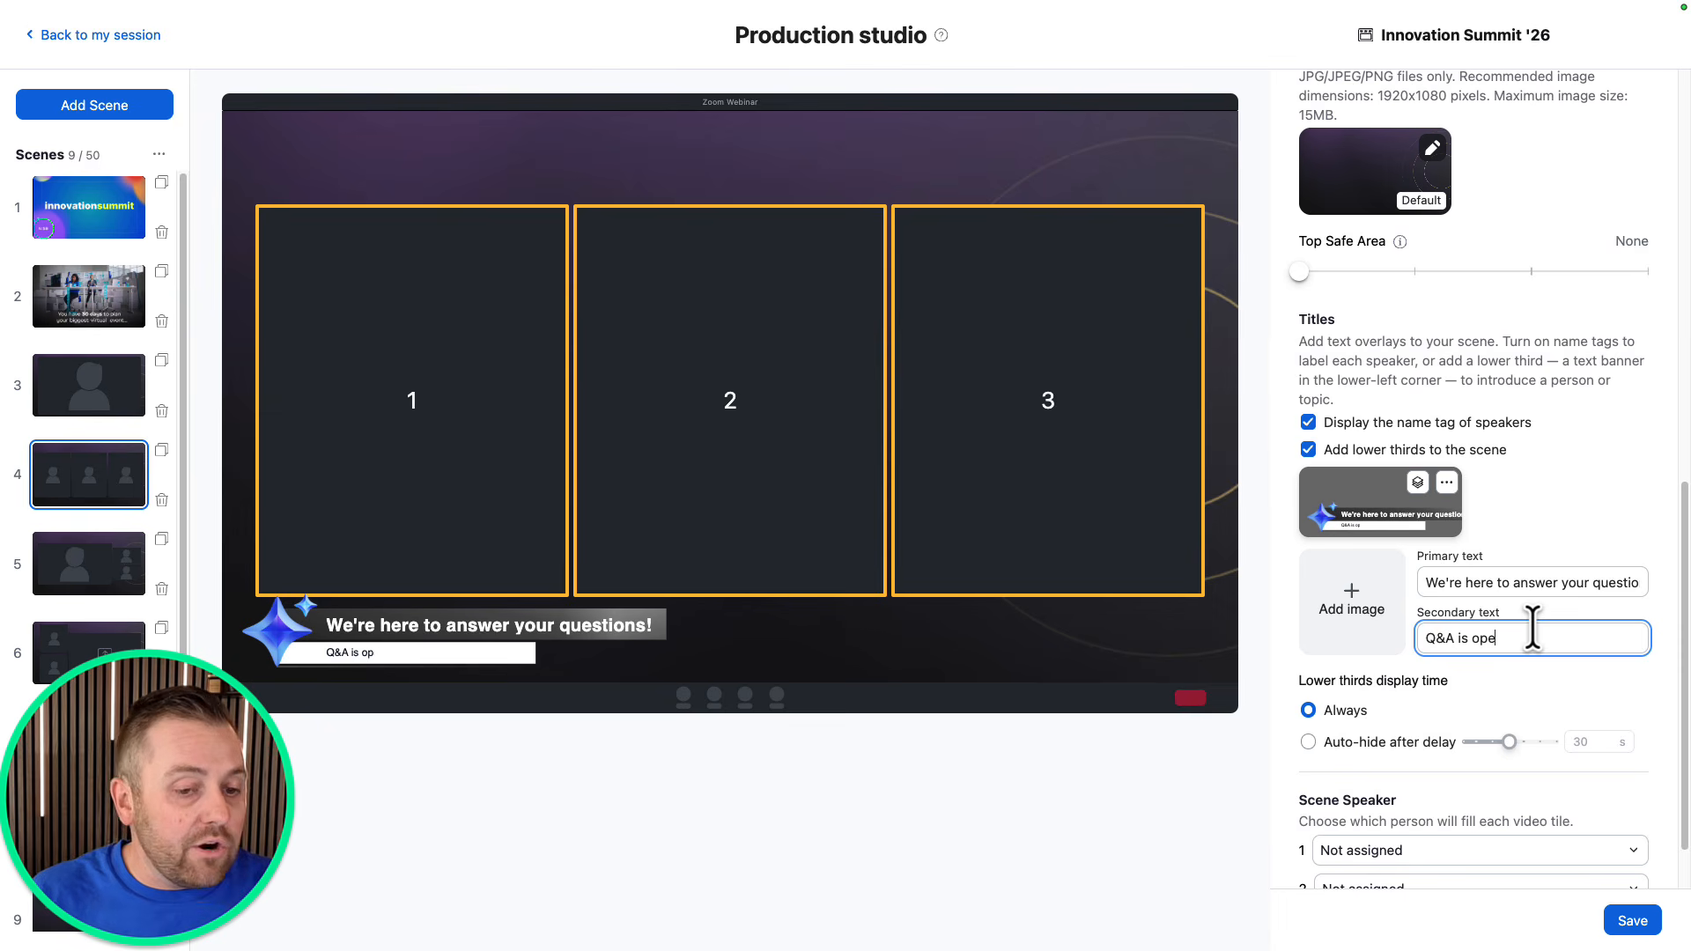
text(n and be sure to)
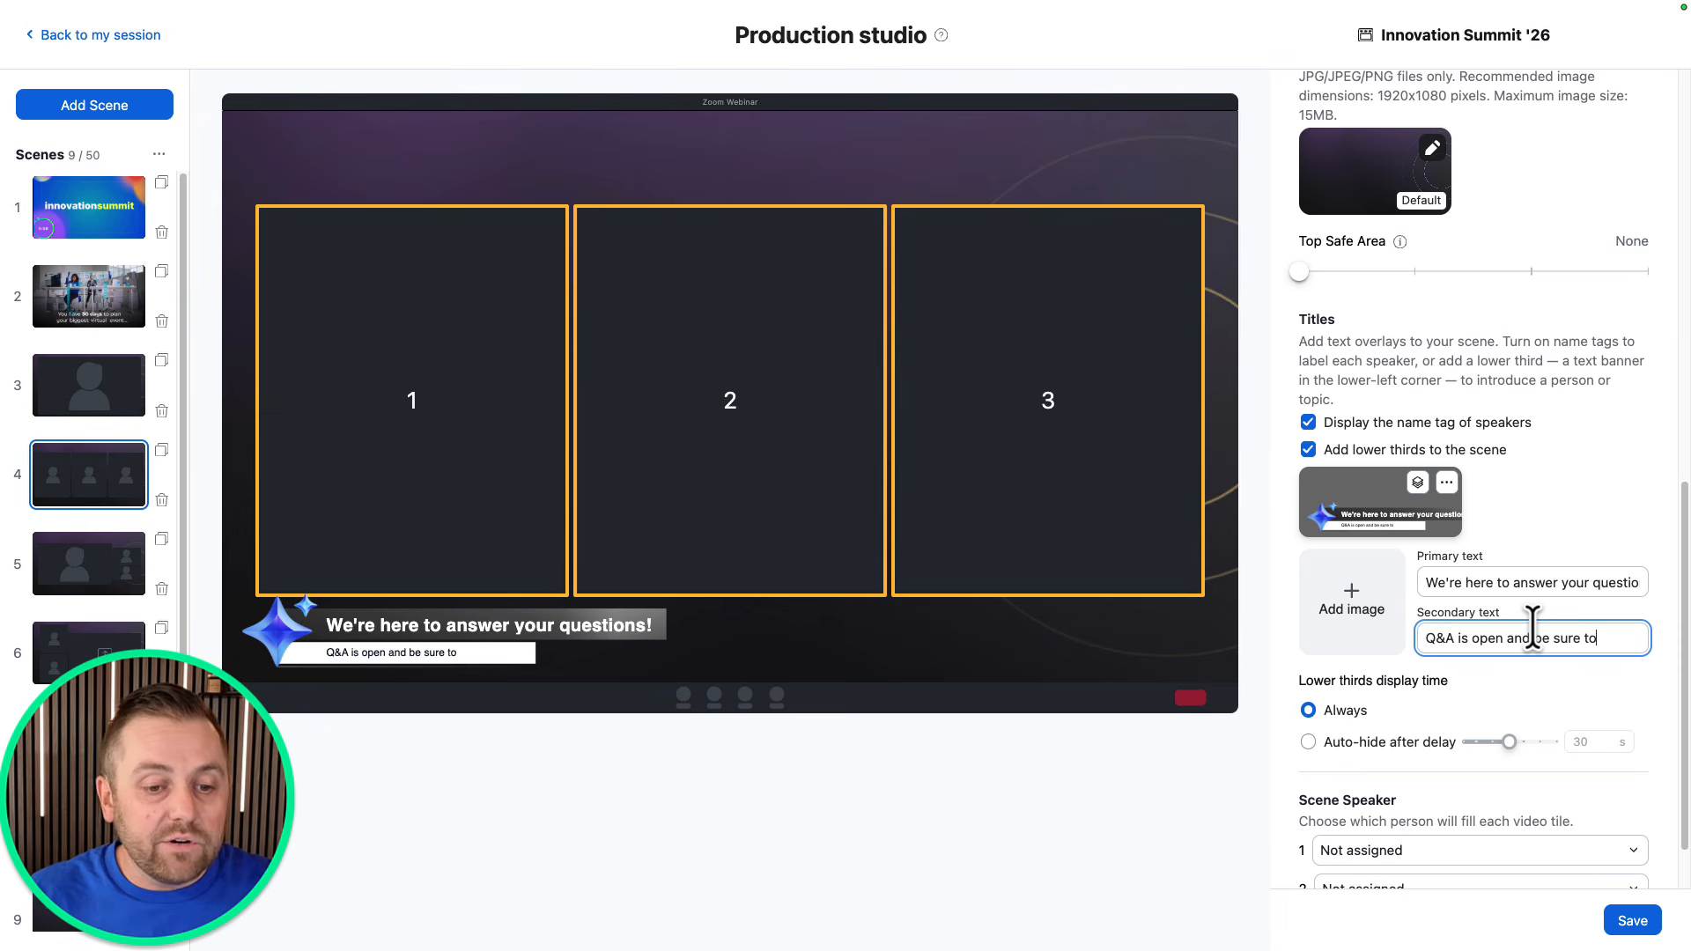
text( engage in chat.)
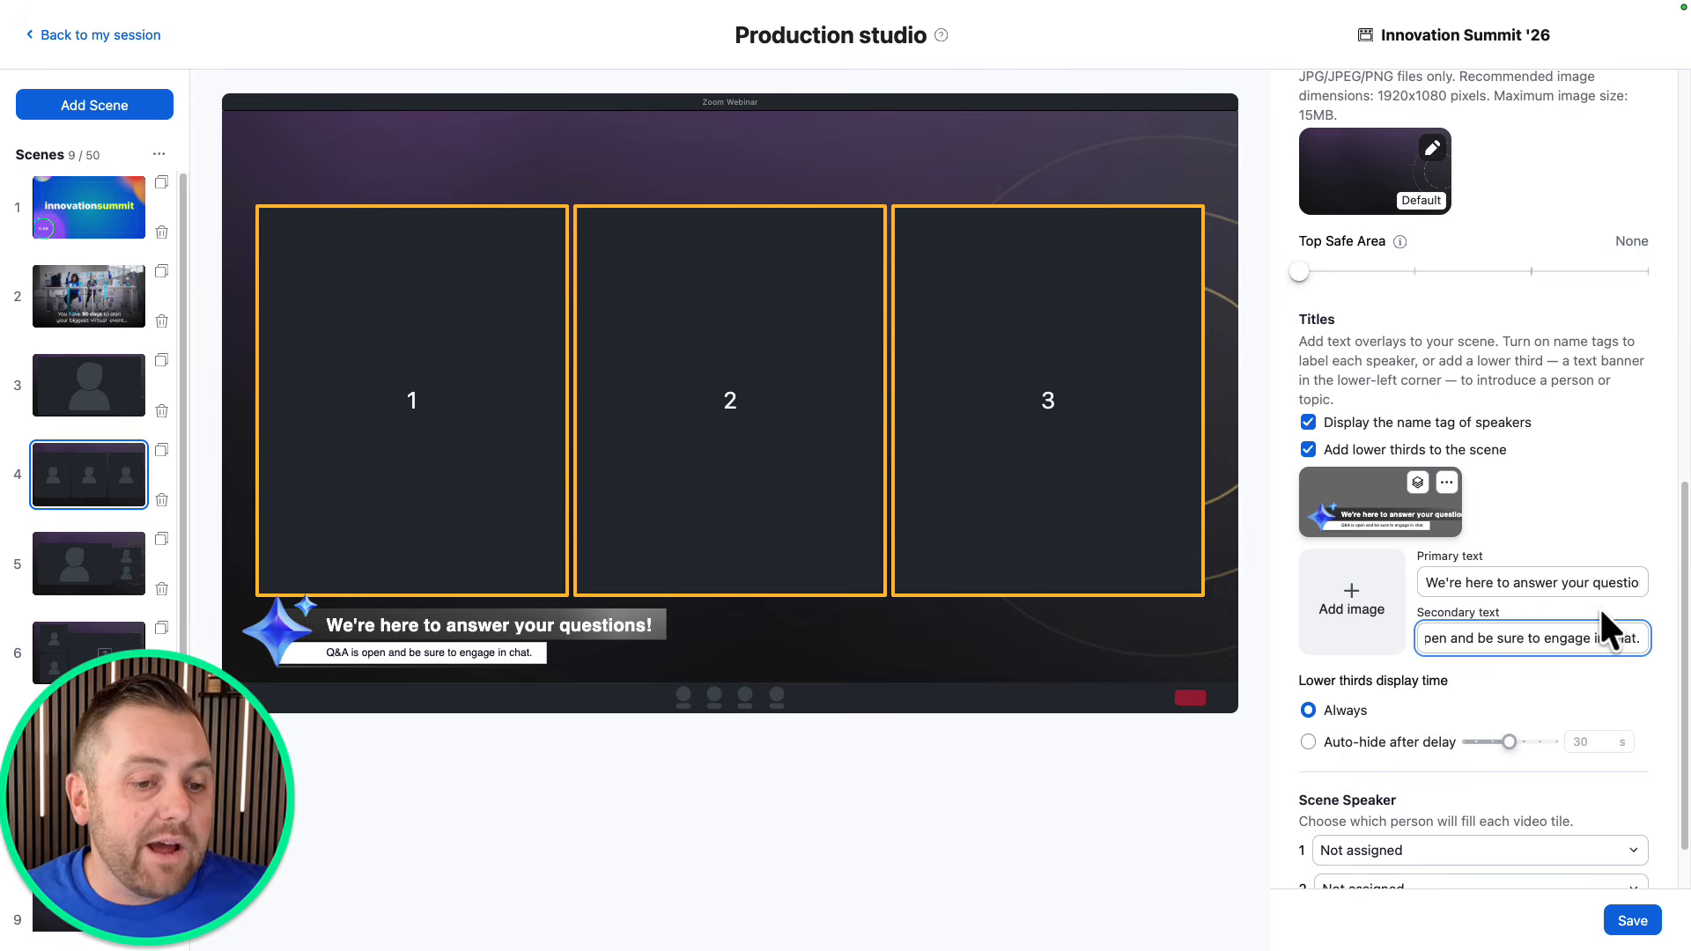
click(1416, 489)
click(1417, 485)
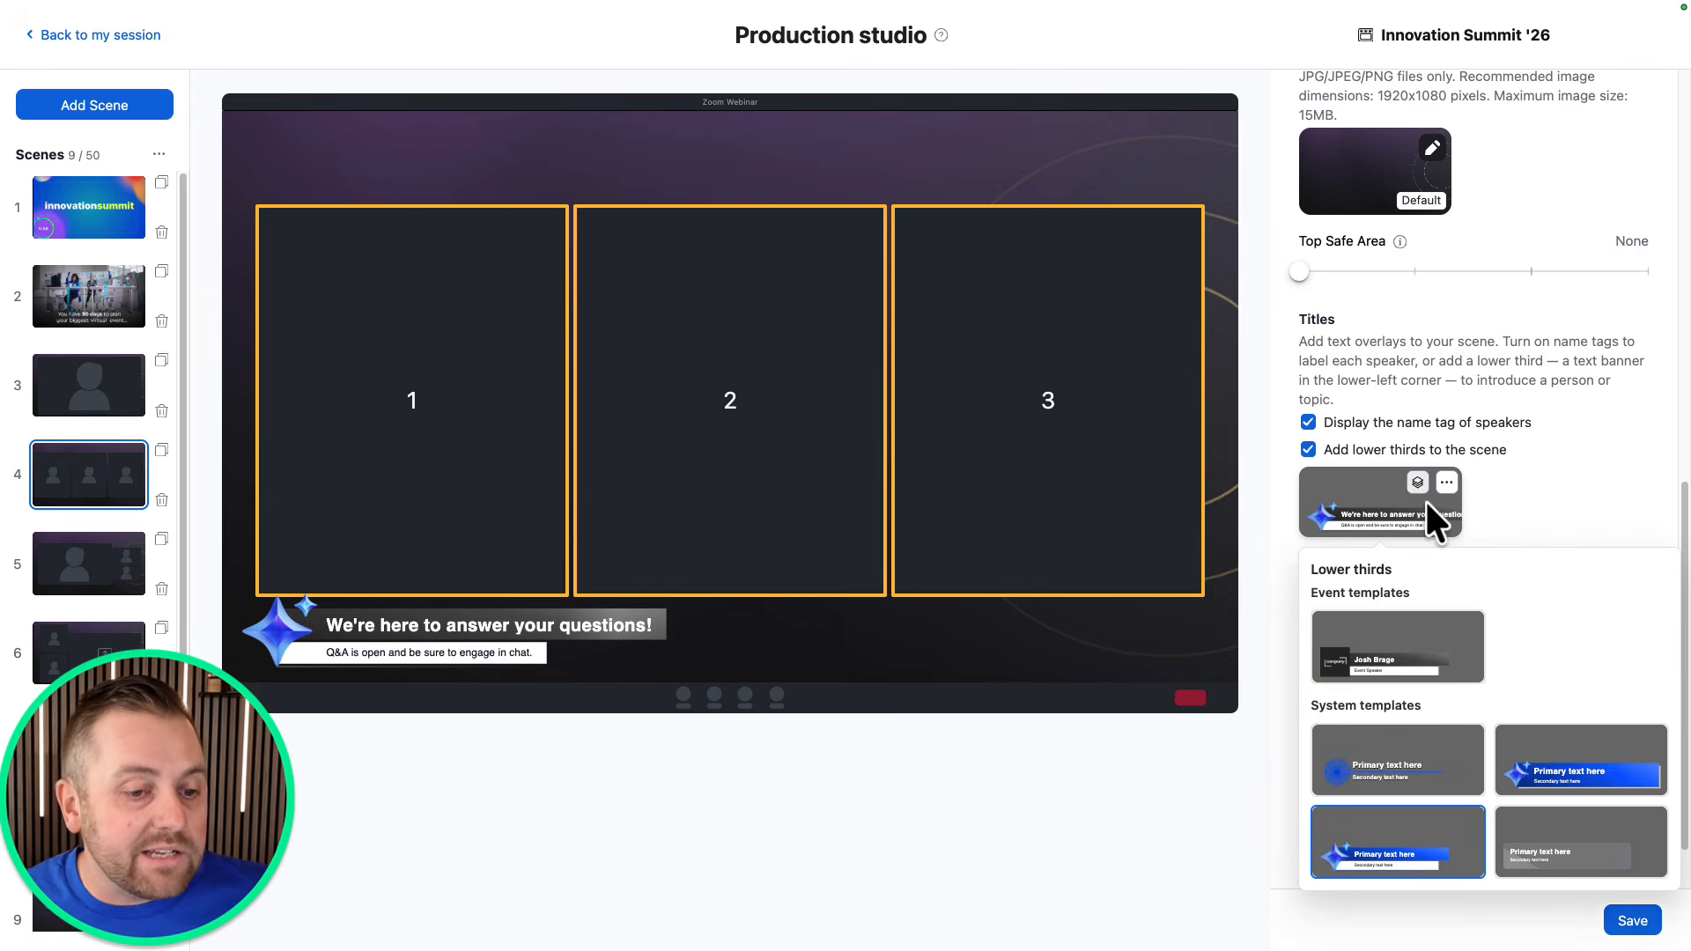
click(1404, 649)
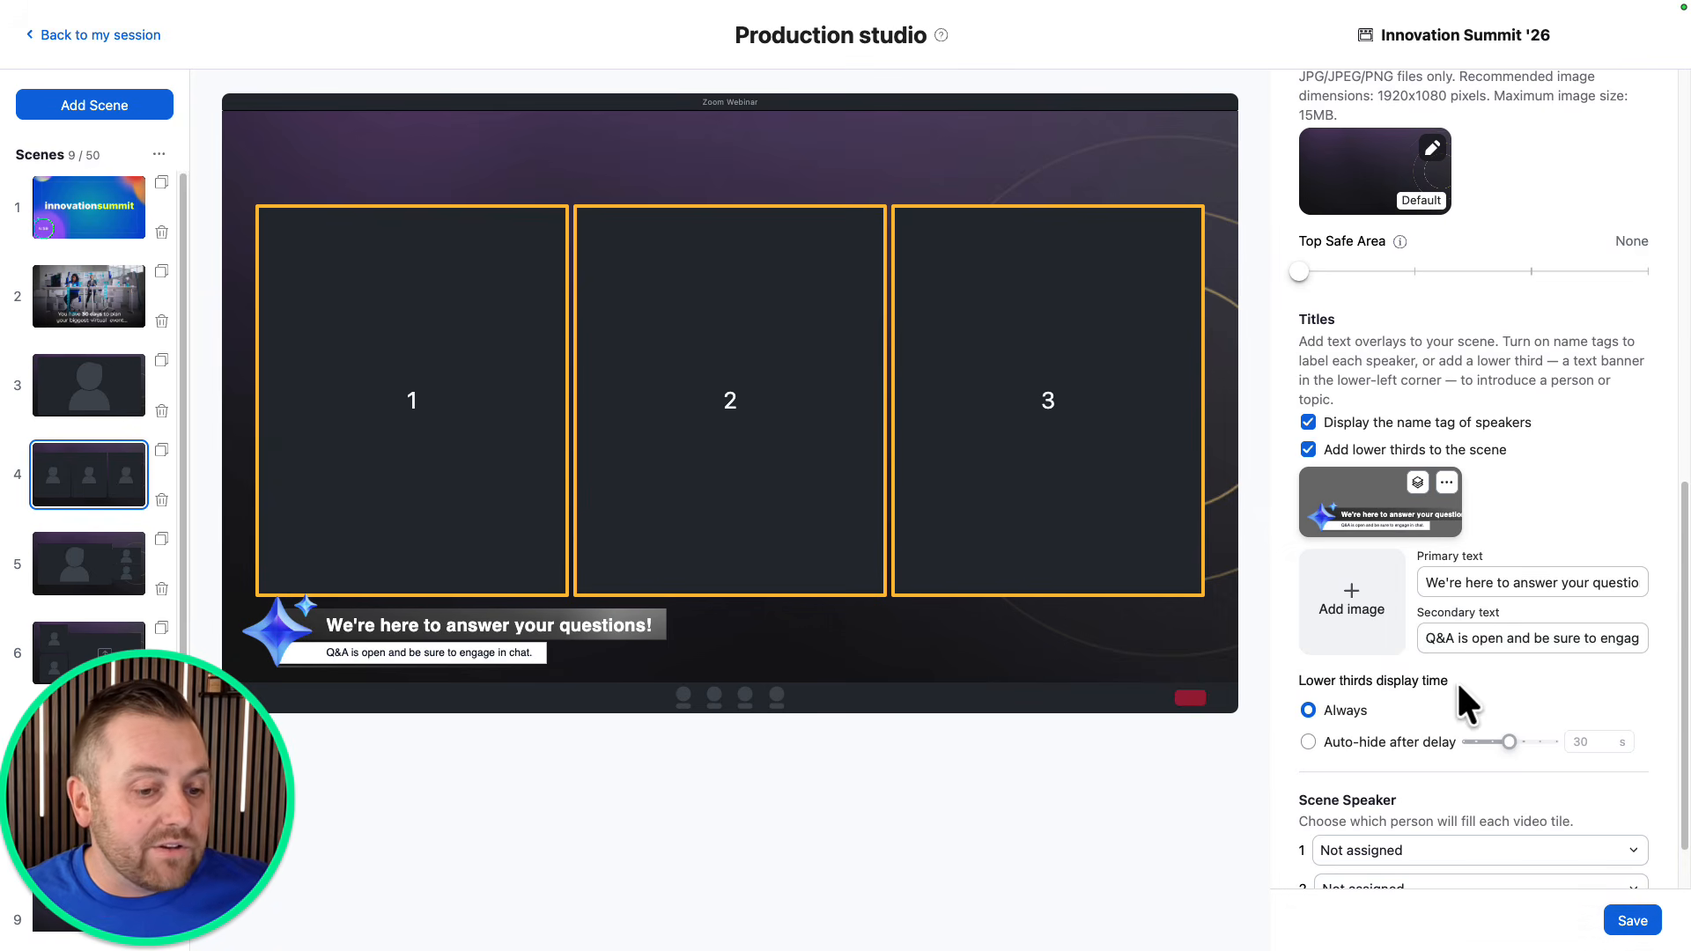
Add the company logo.png image to the Q&A lower third.
click(1350, 608)
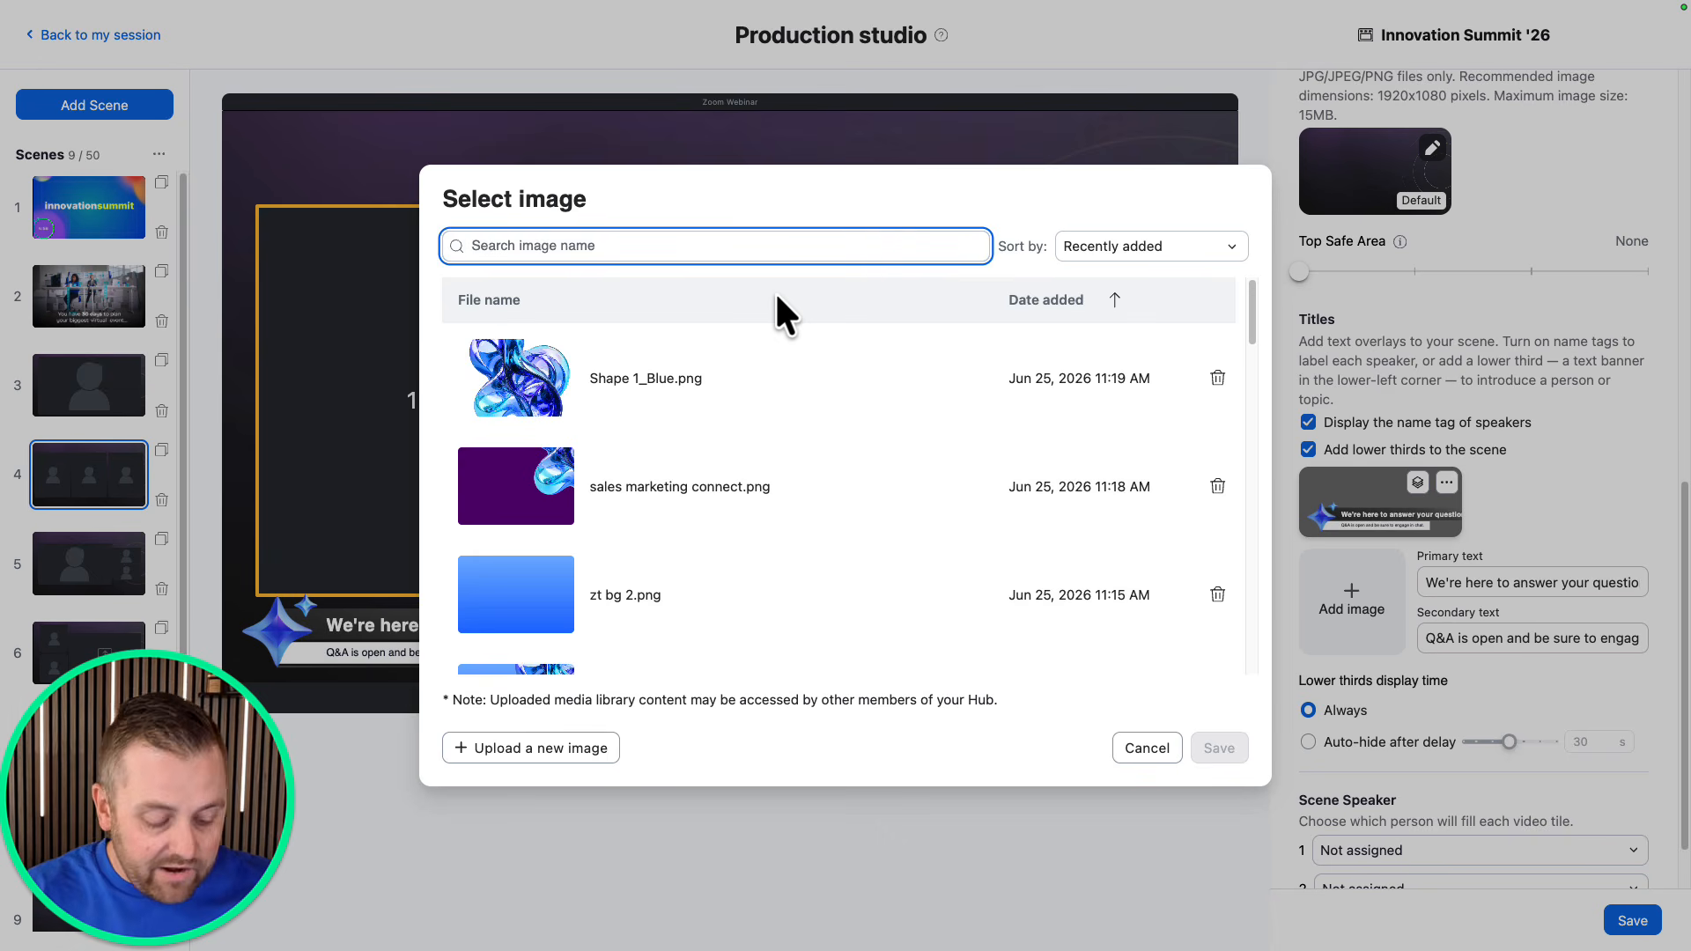
text(company)
click(687, 370)
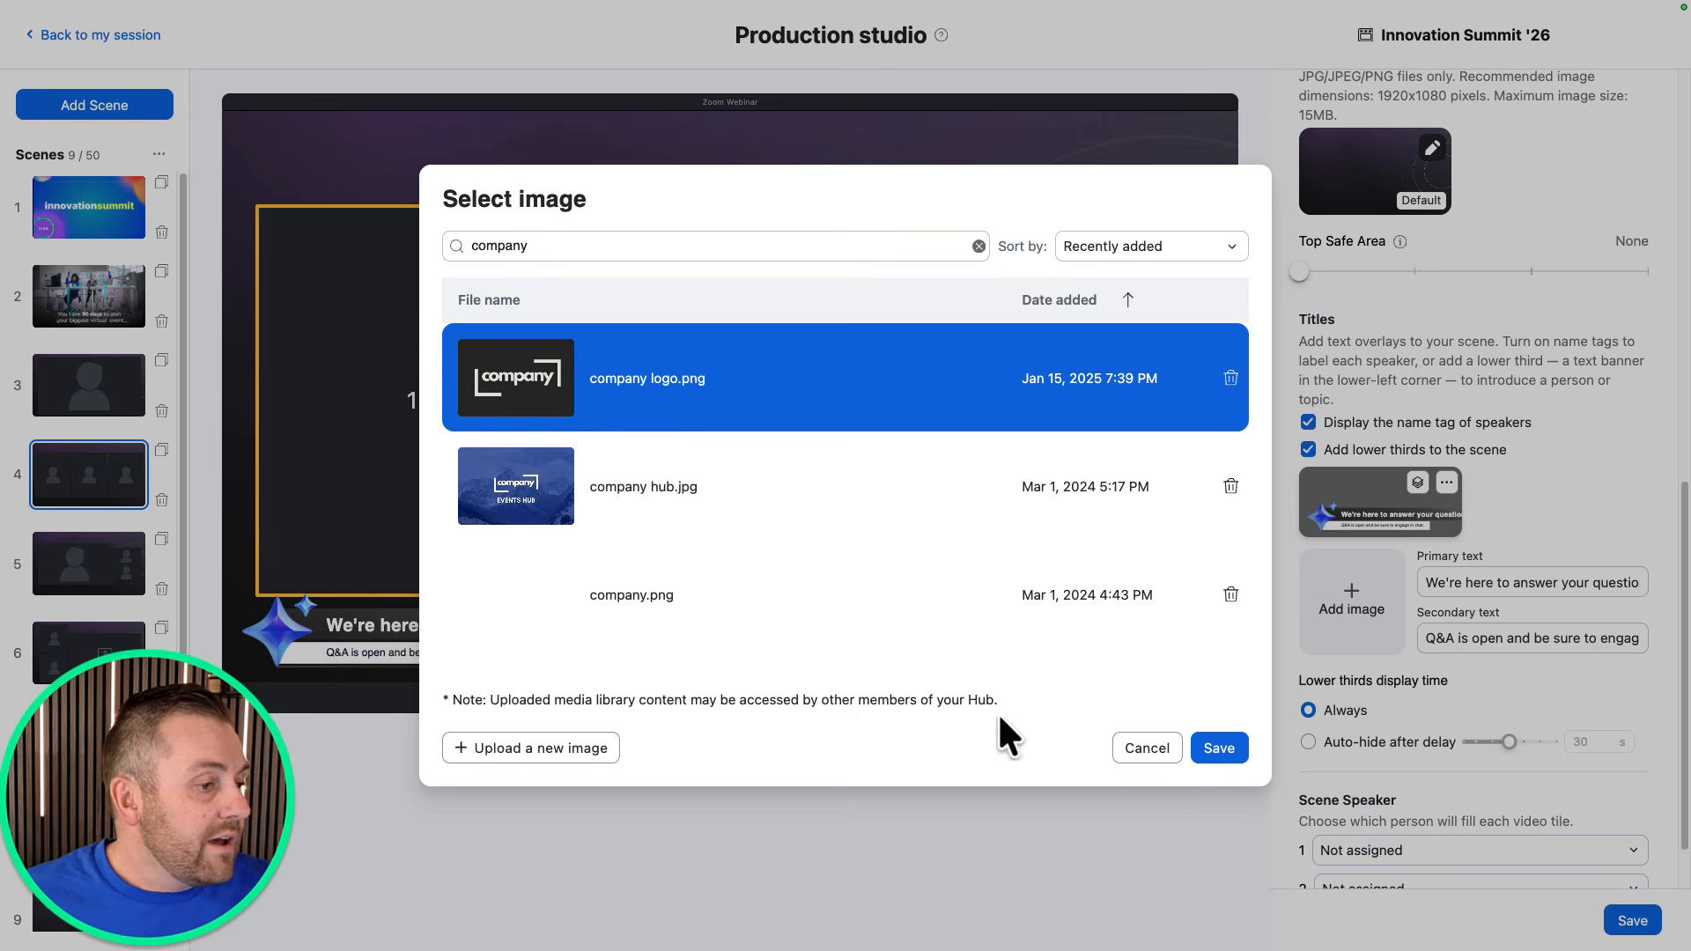
click(1224, 748)
click(1156, 704)
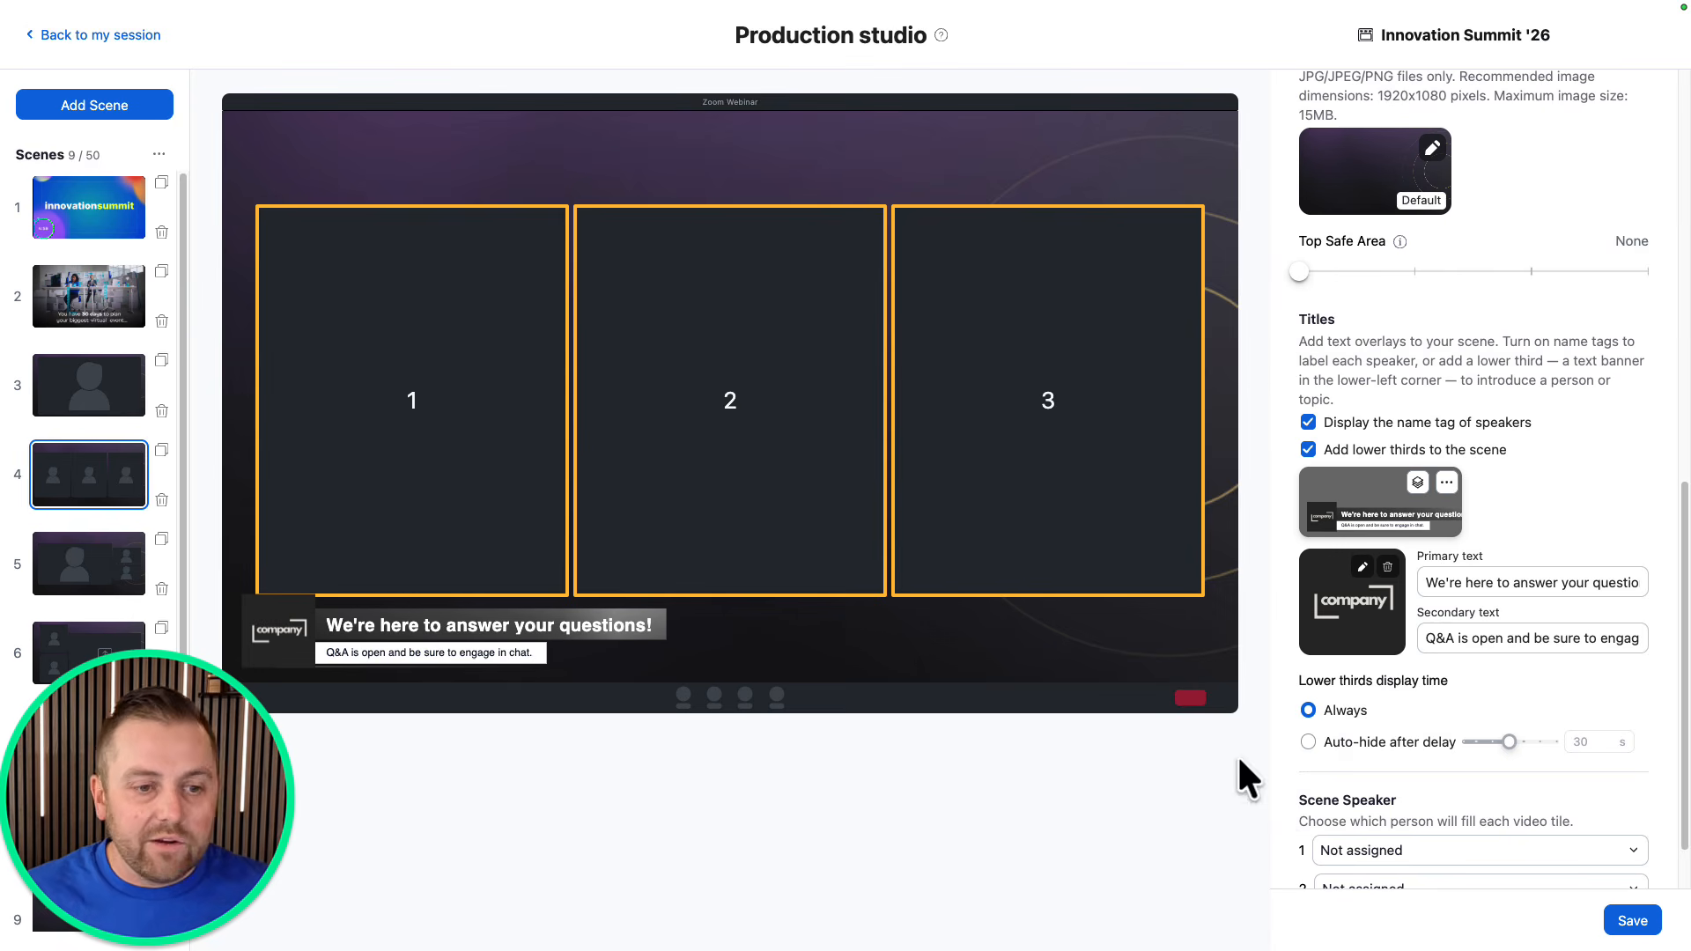
Check the lower third's options menu and save the scene's settings.
click(1447, 483)
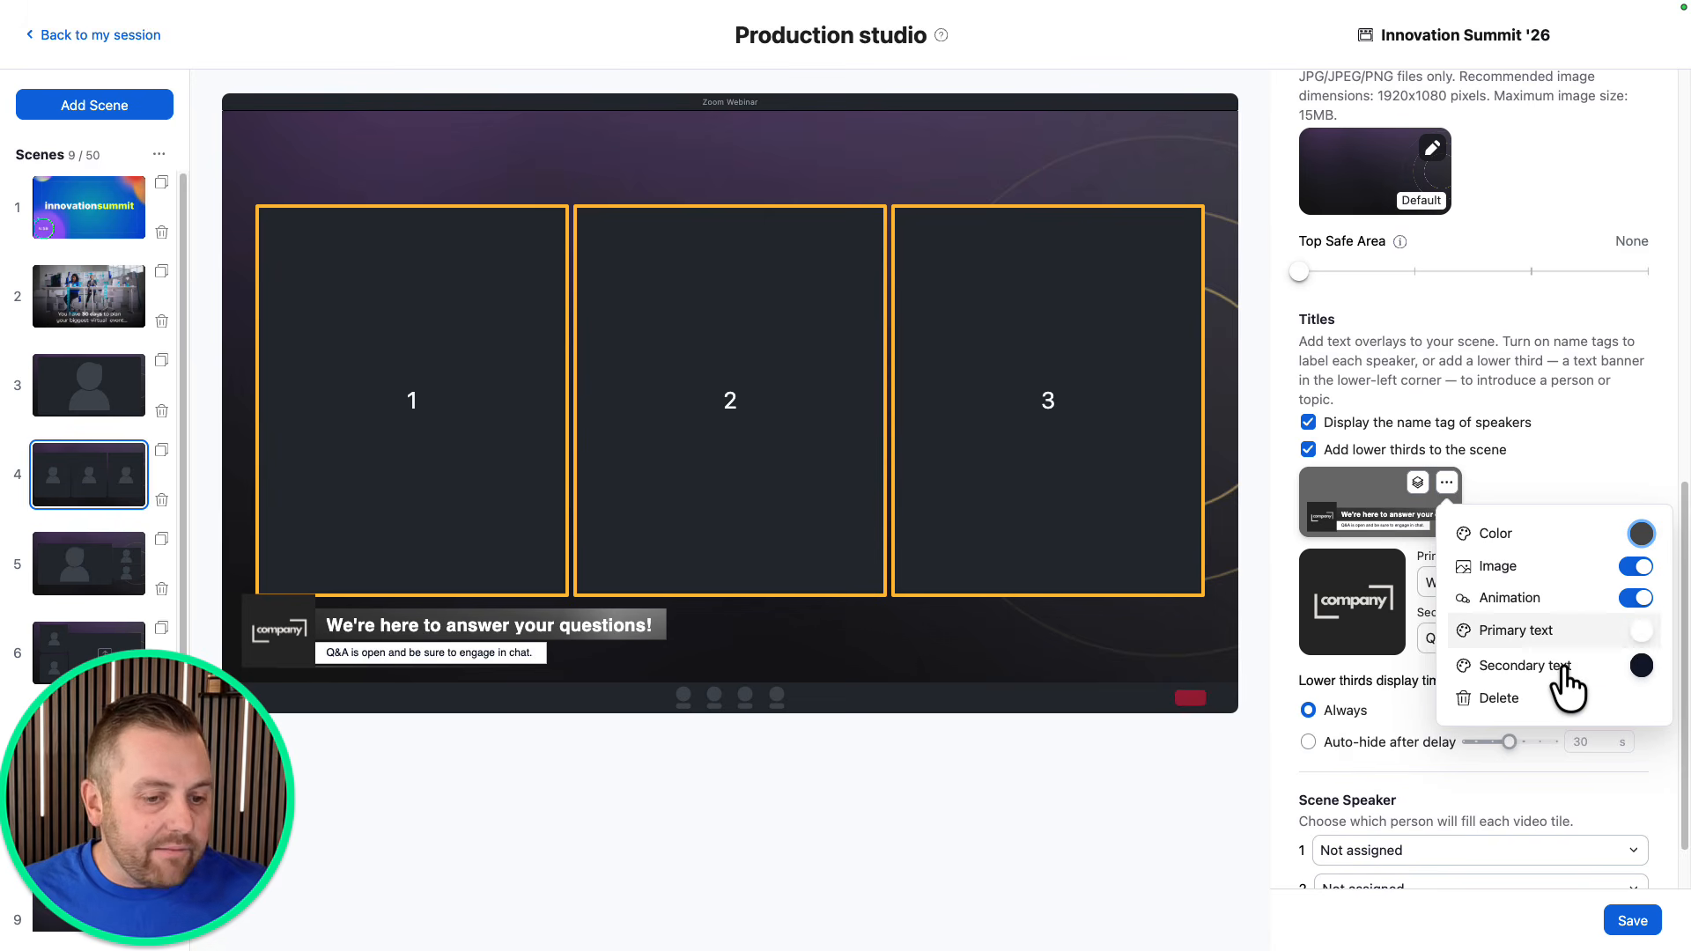
click(1294, 761)
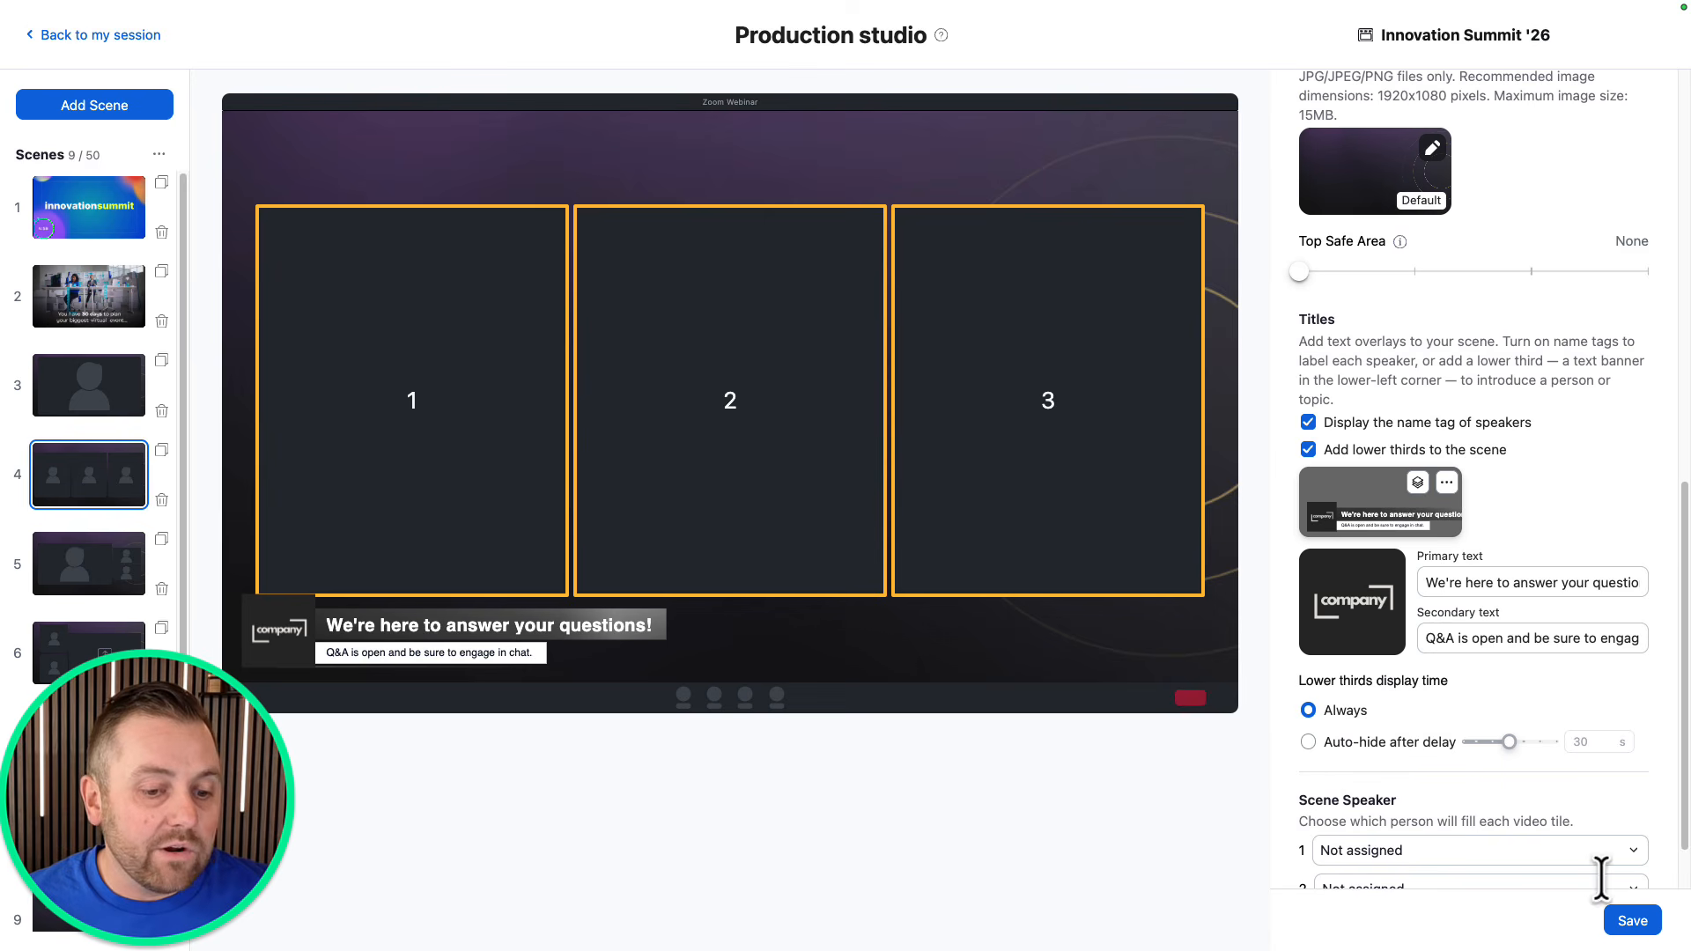
click(1629, 924)
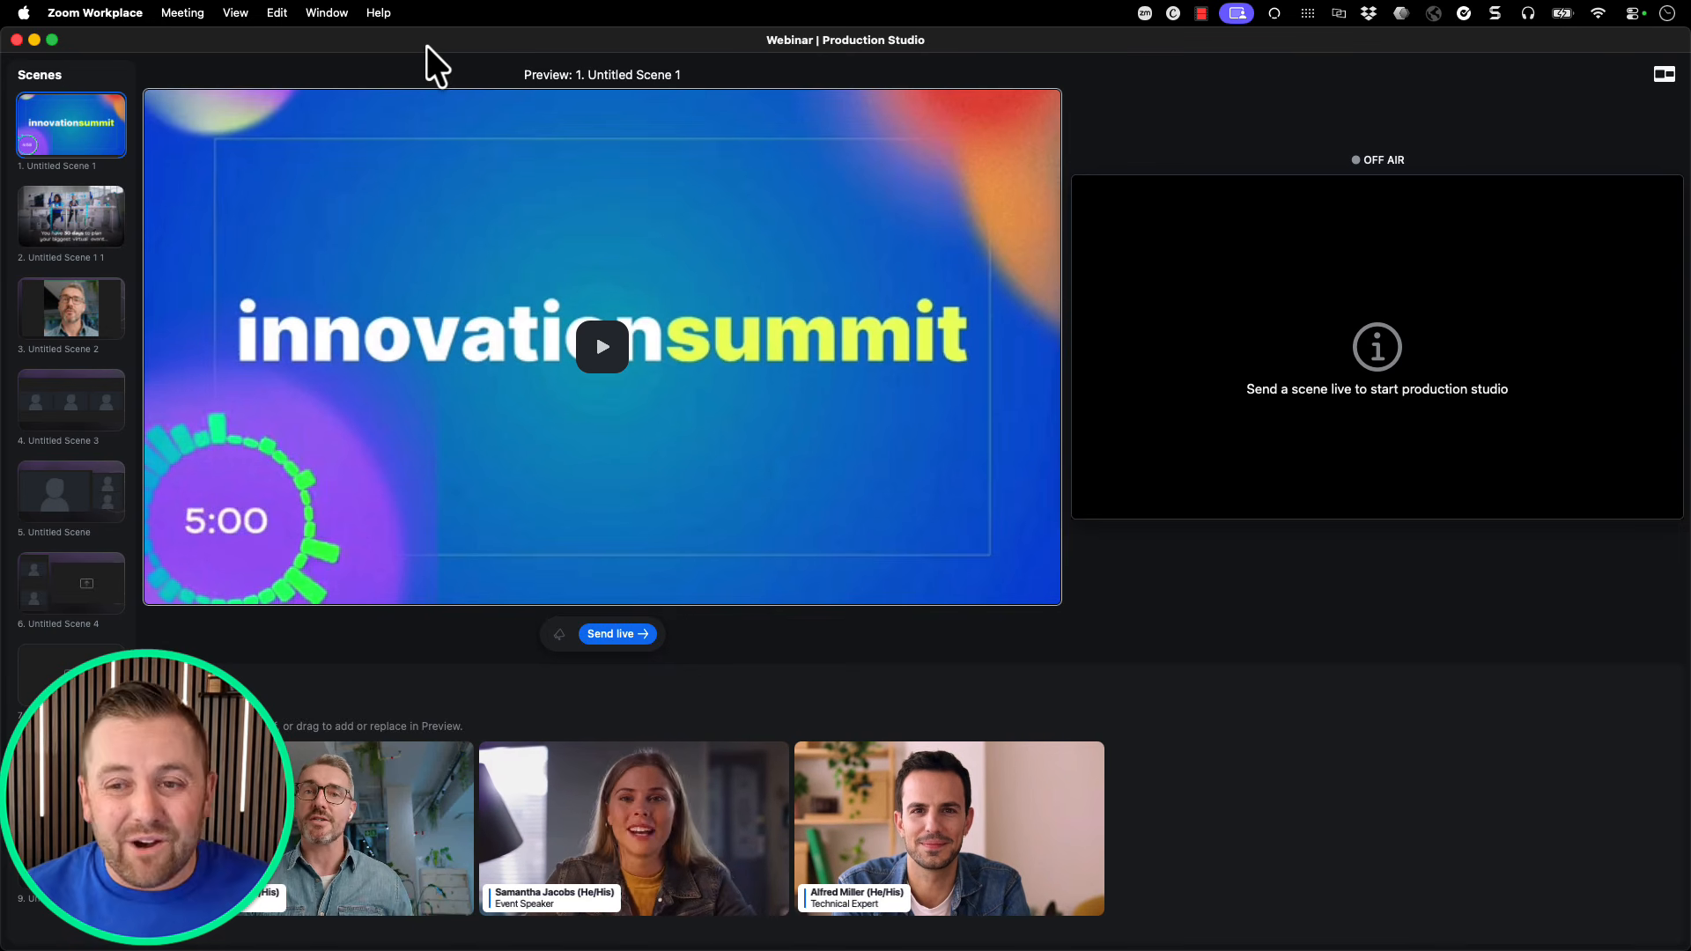
Preview scenes 1–3, play scene 2's video, and send the single-speaker scene 3 live.
click(51, 123)
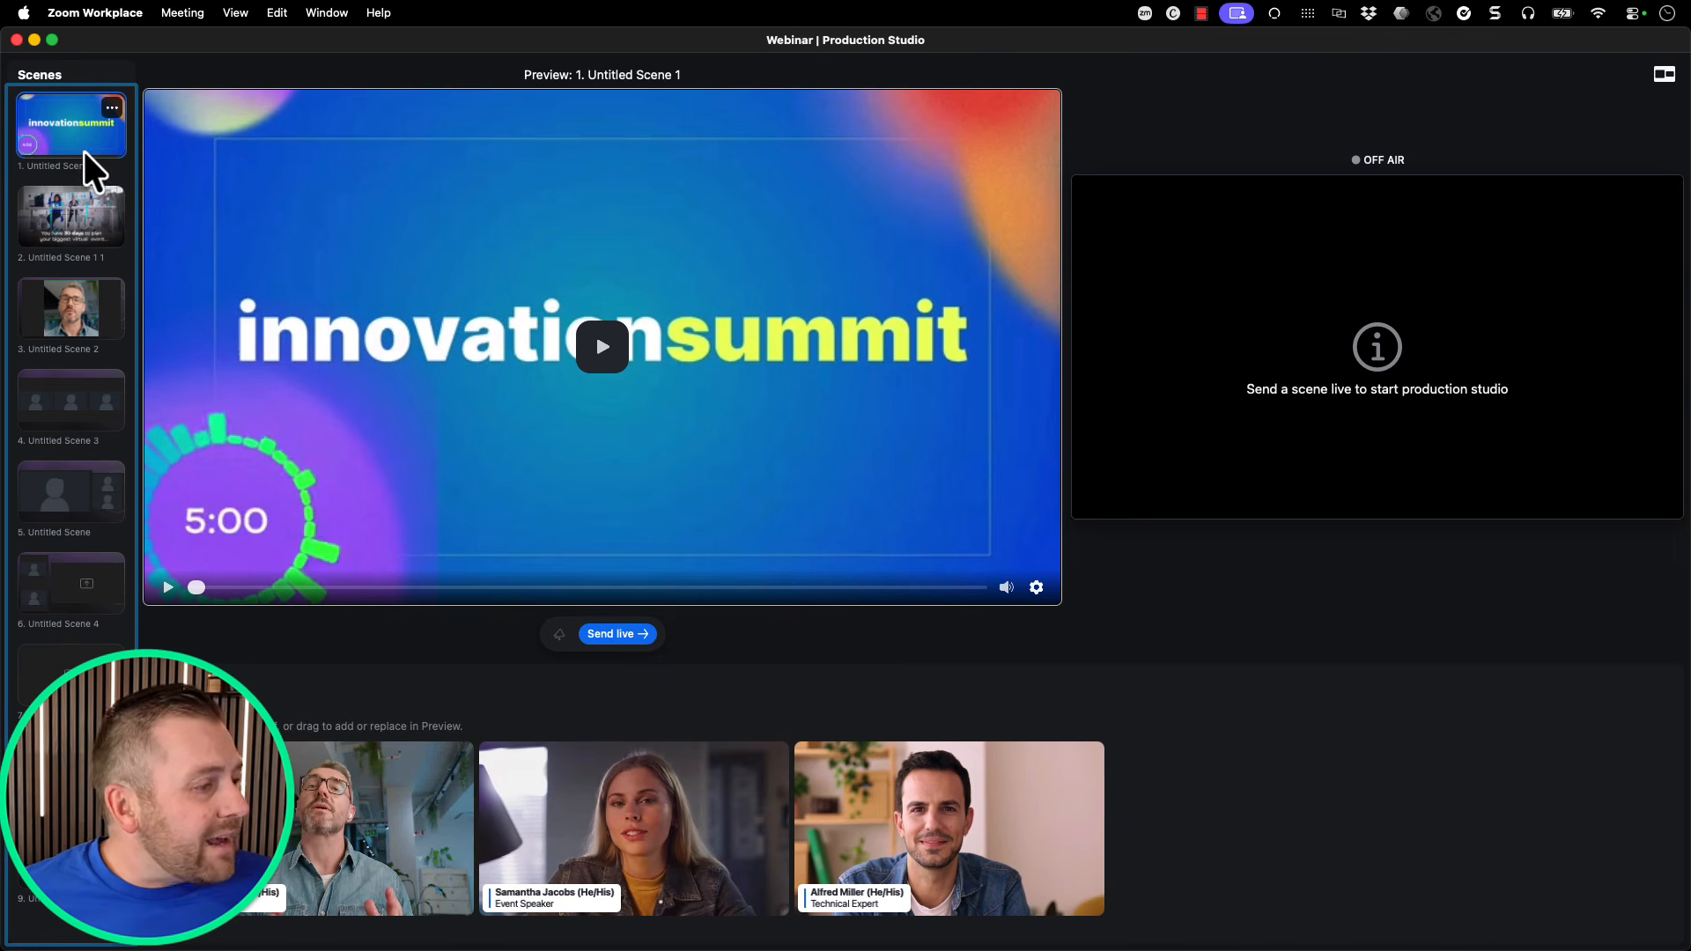
click(61, 241)
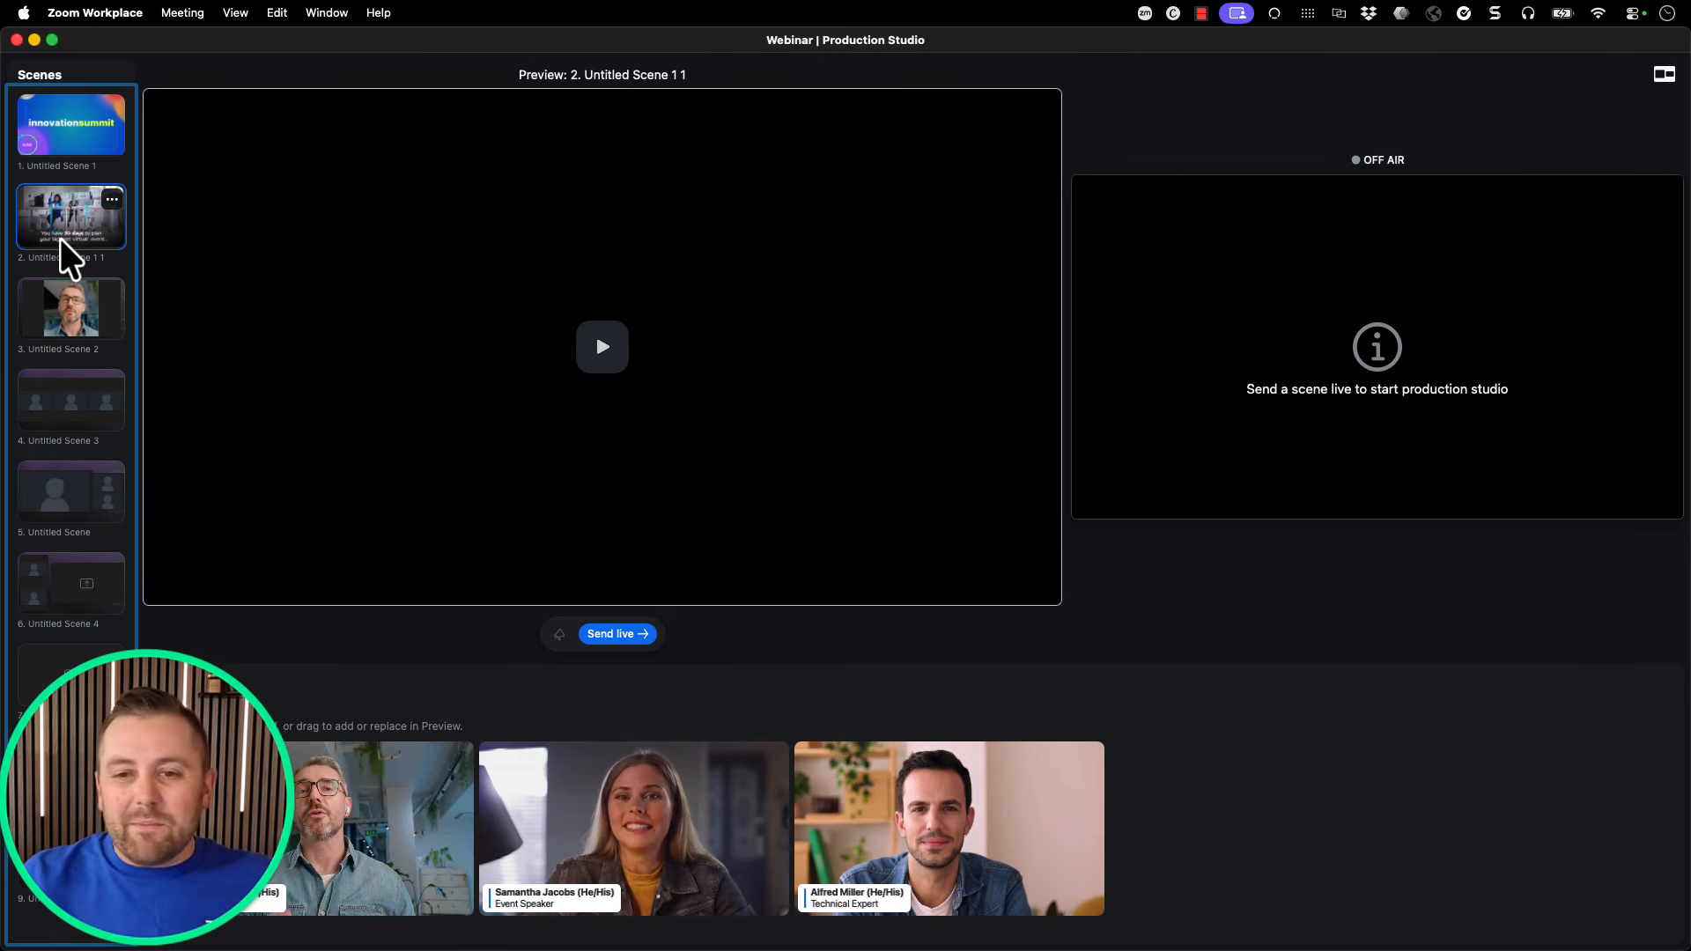
click(606, 361)
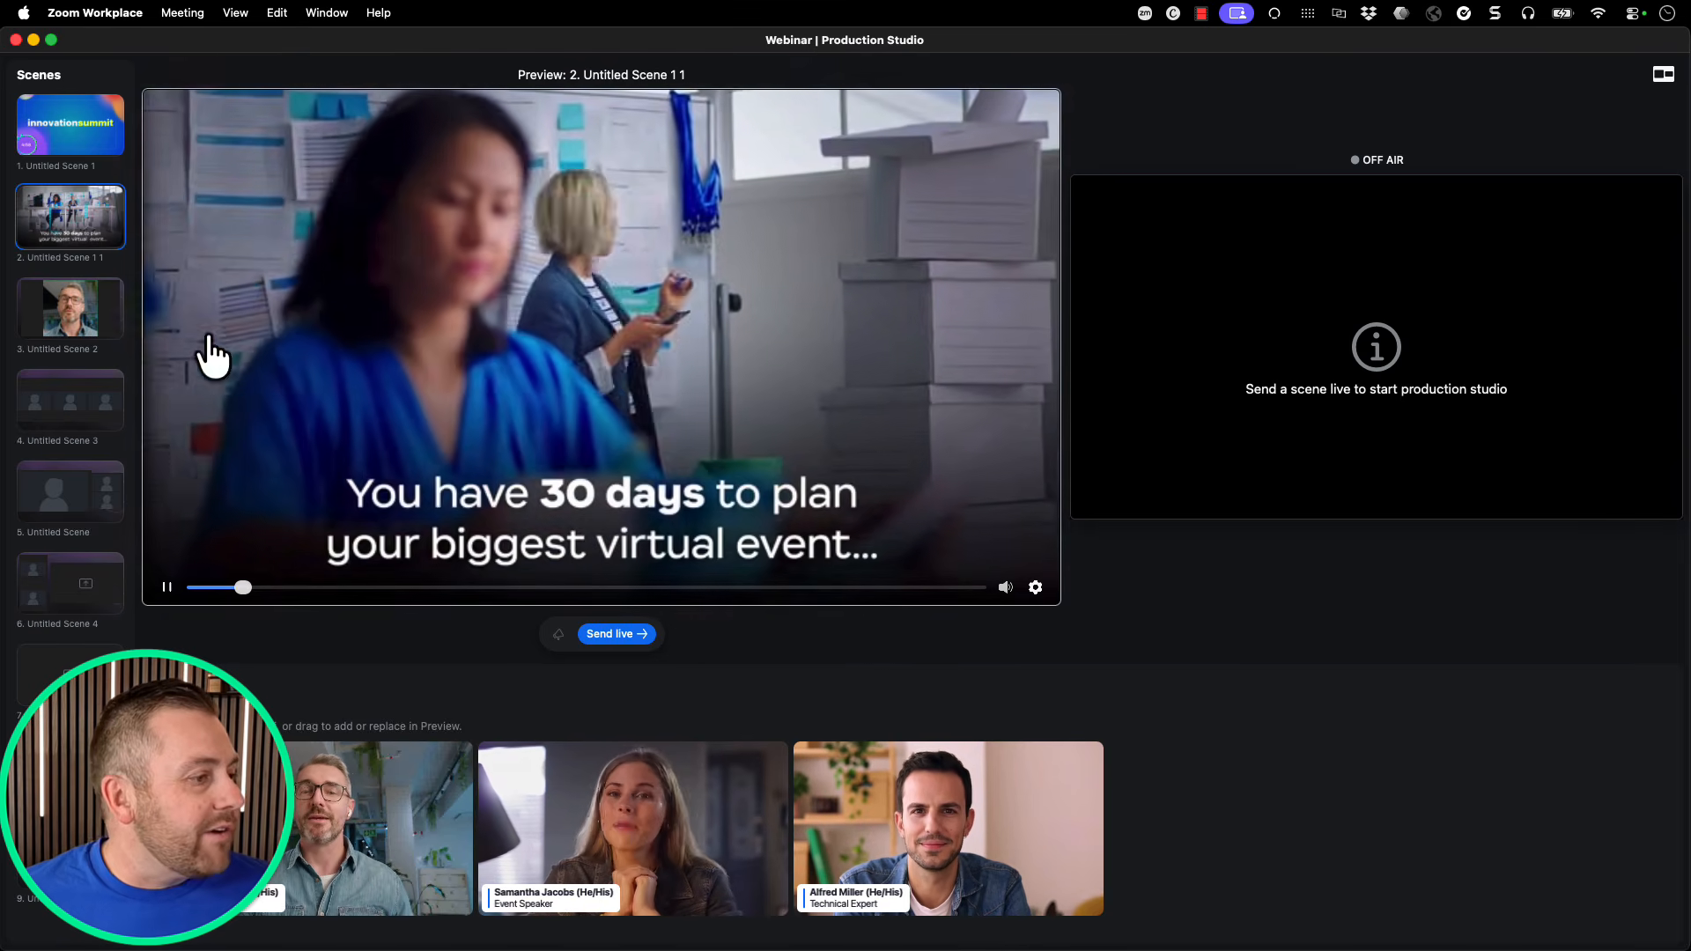
click(86, 313)
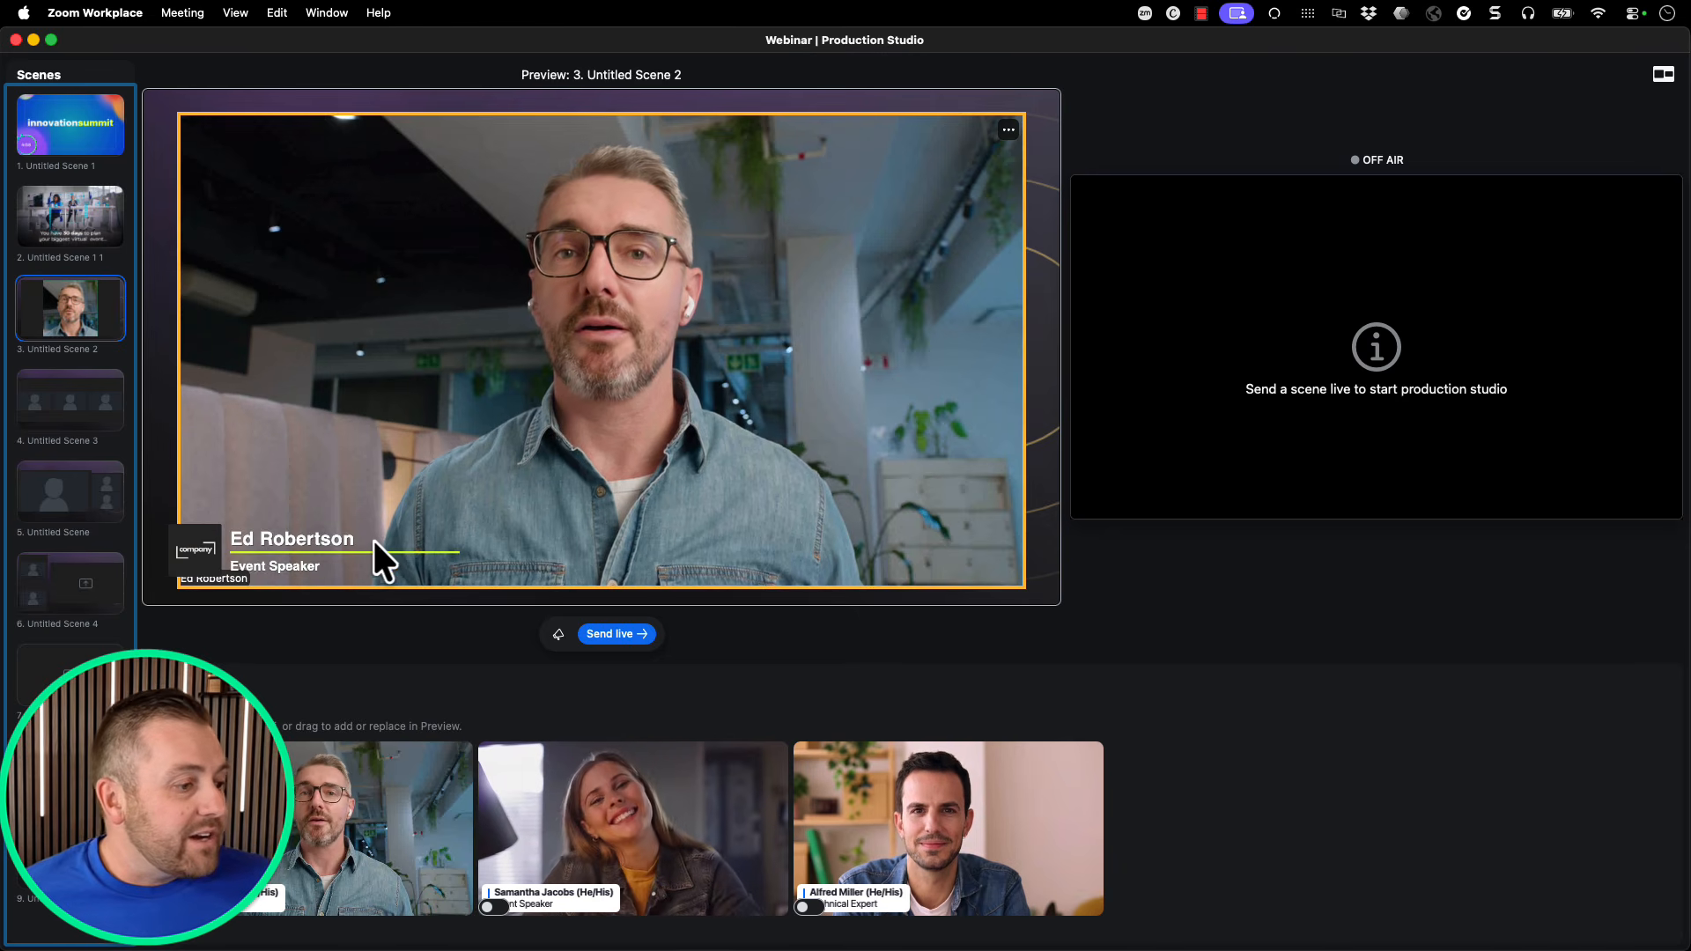
click(599, 634)
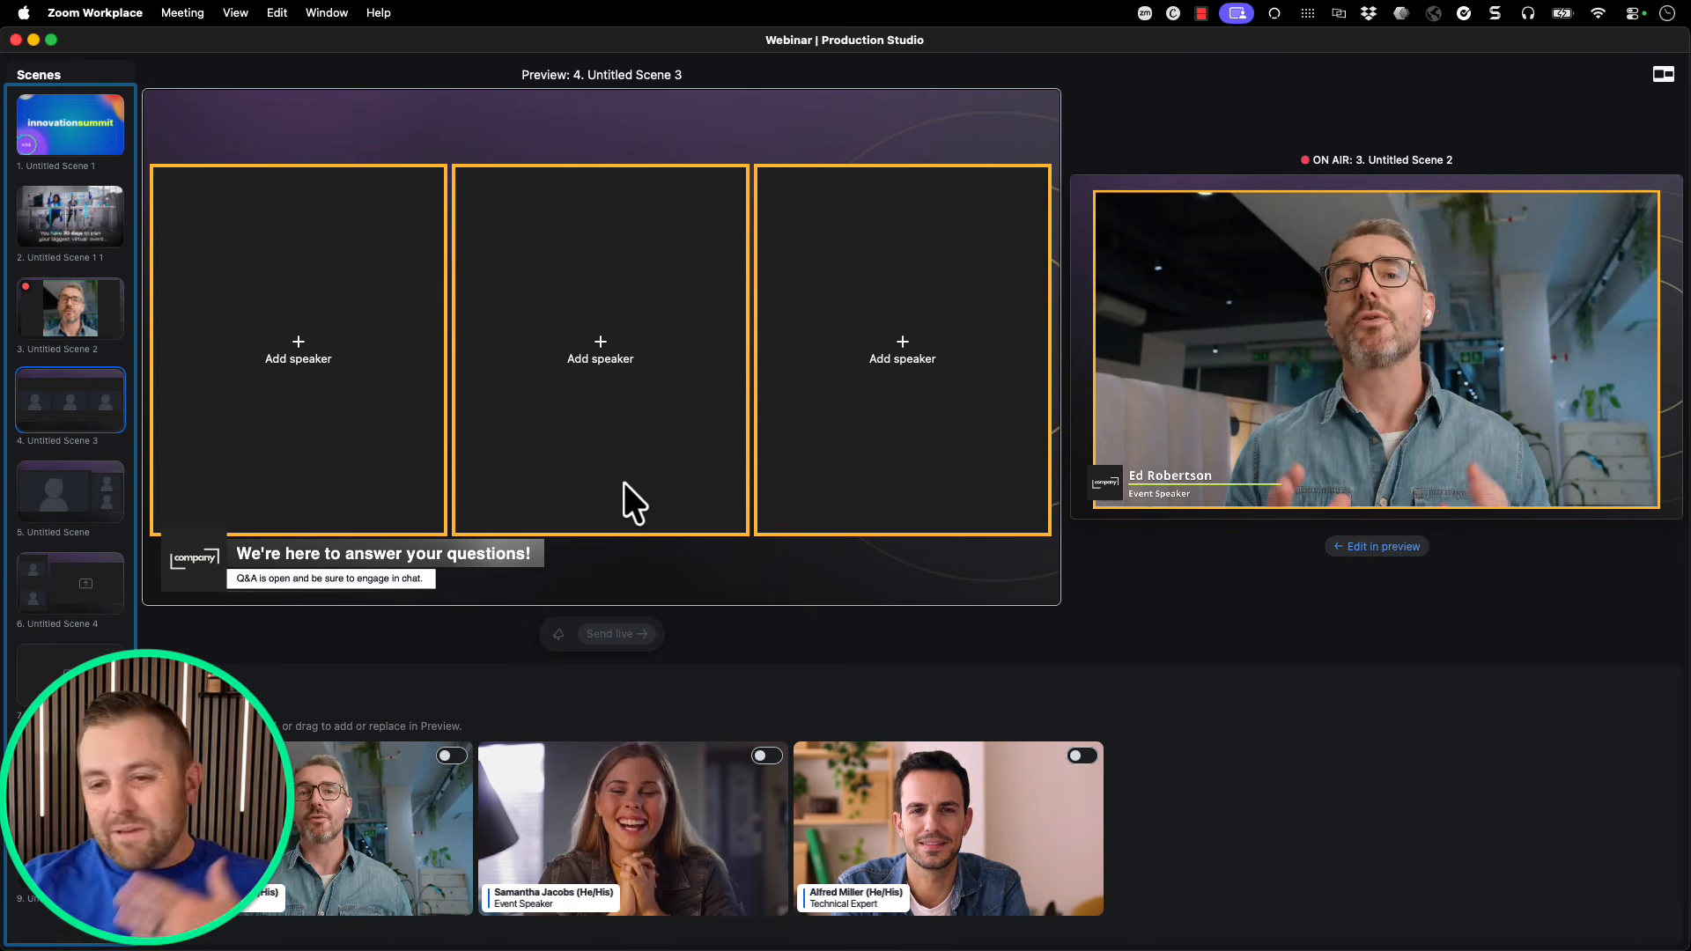
Drag the three participants into the left, middle and right speaker slots, then show the Titles settings.
mouse_move(462, 774)
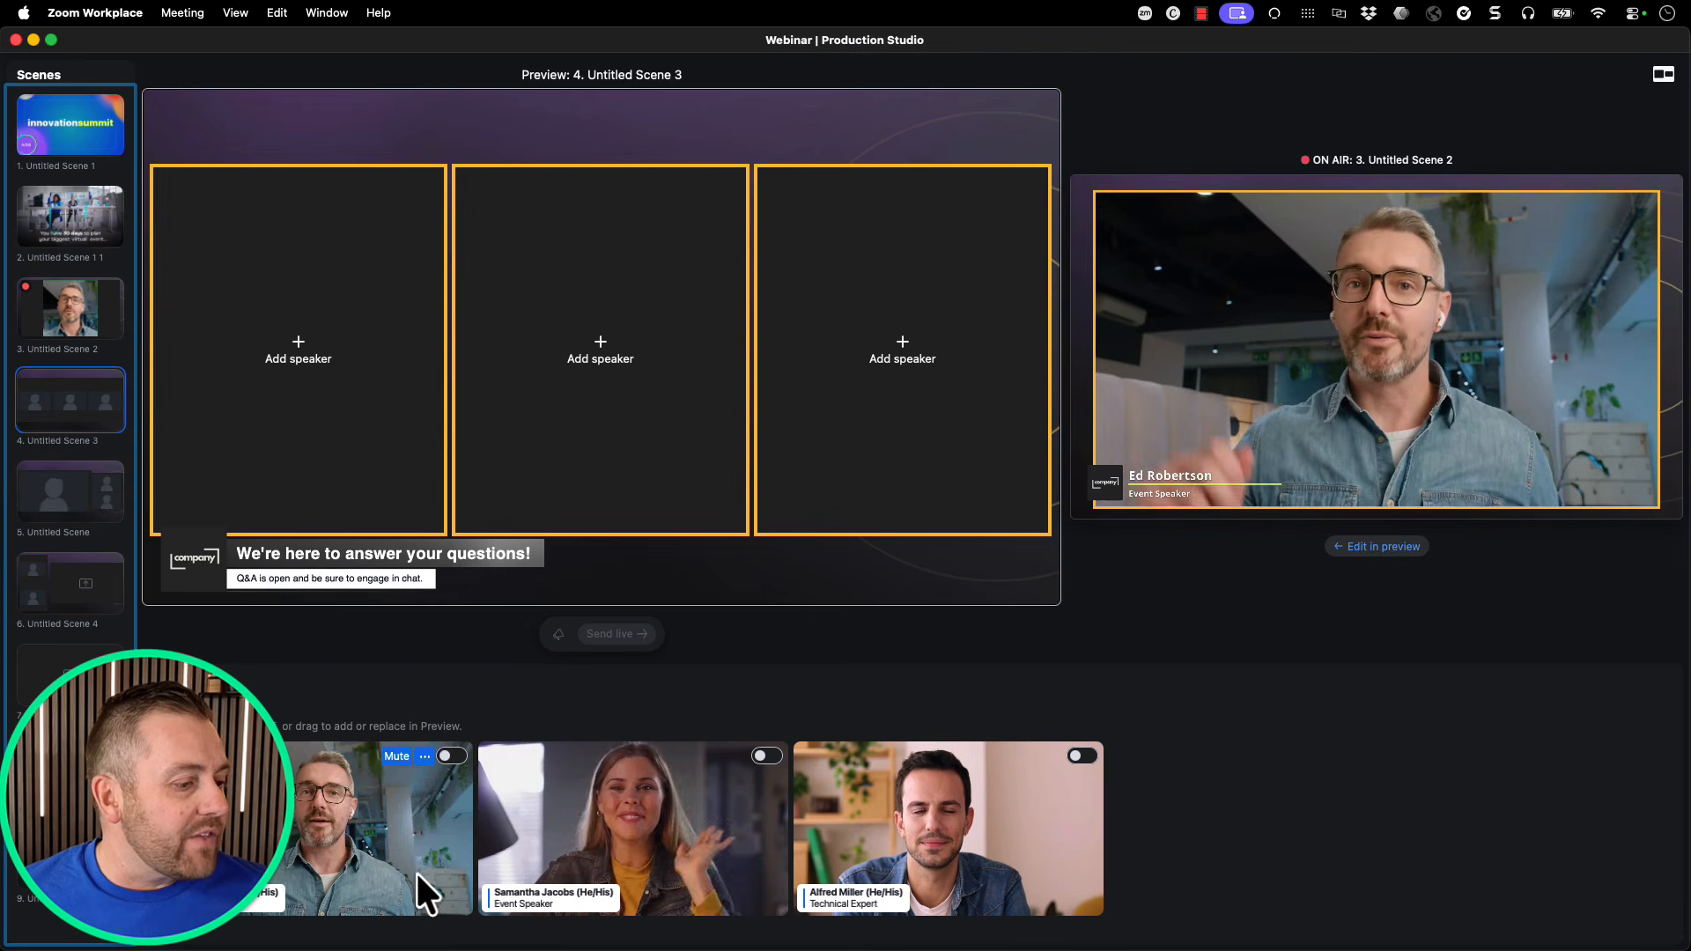
drag(359, 865, 271, 414)
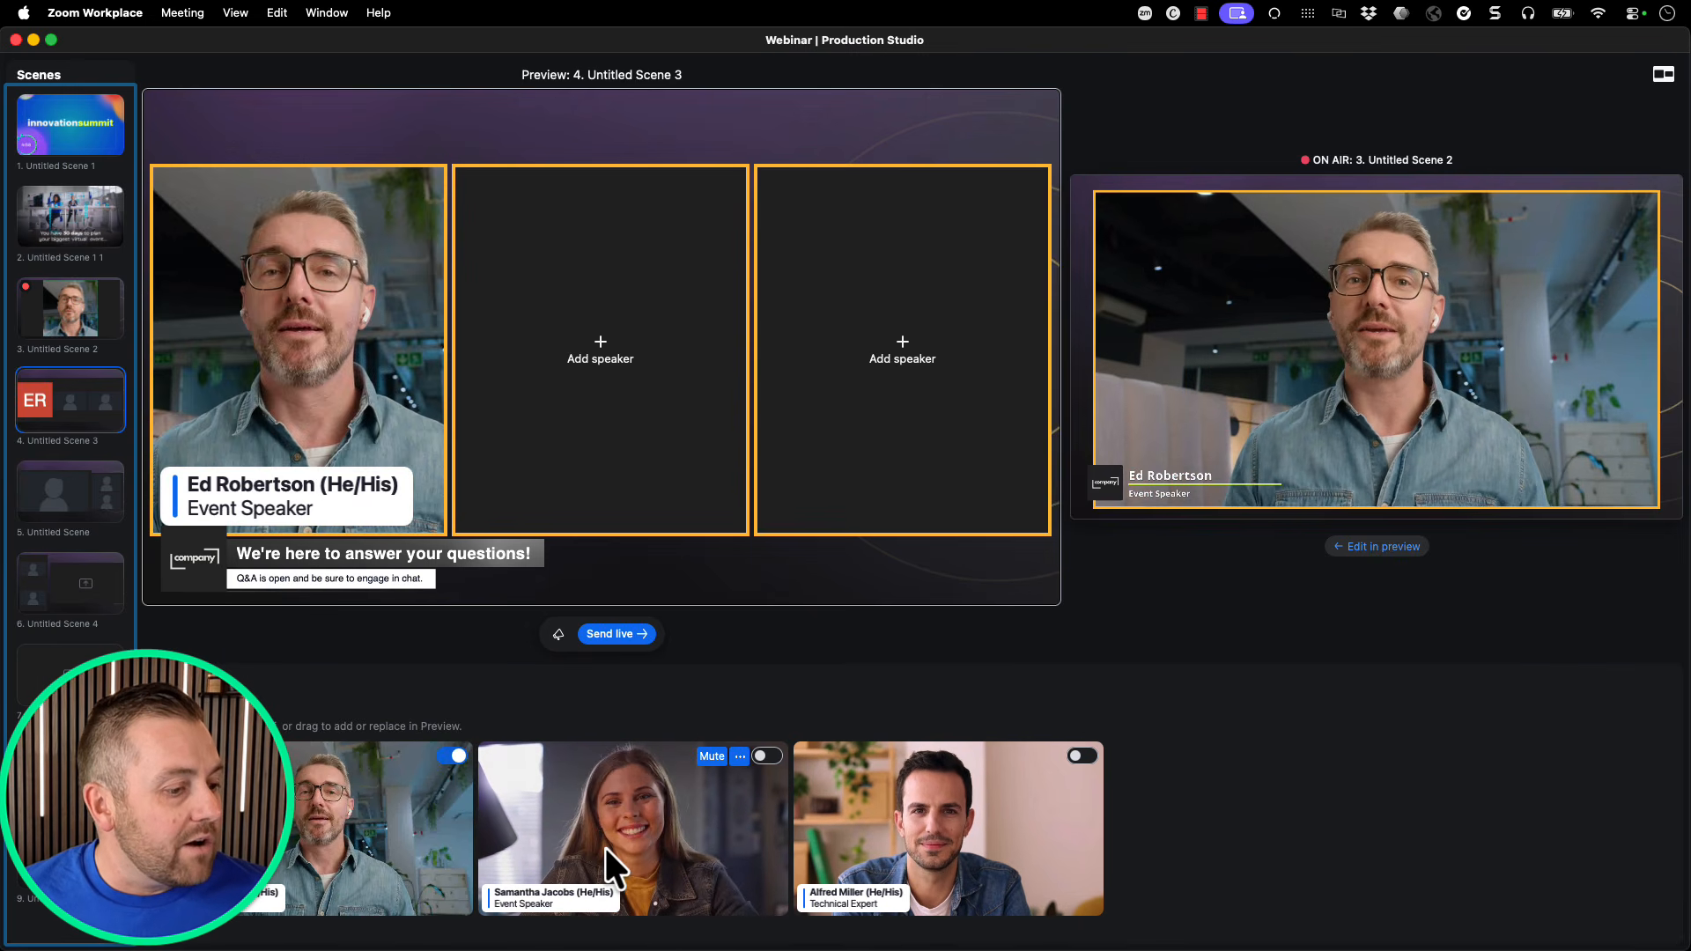
drag(606, 850, 594, 370)
mouse_move(1005, 847)
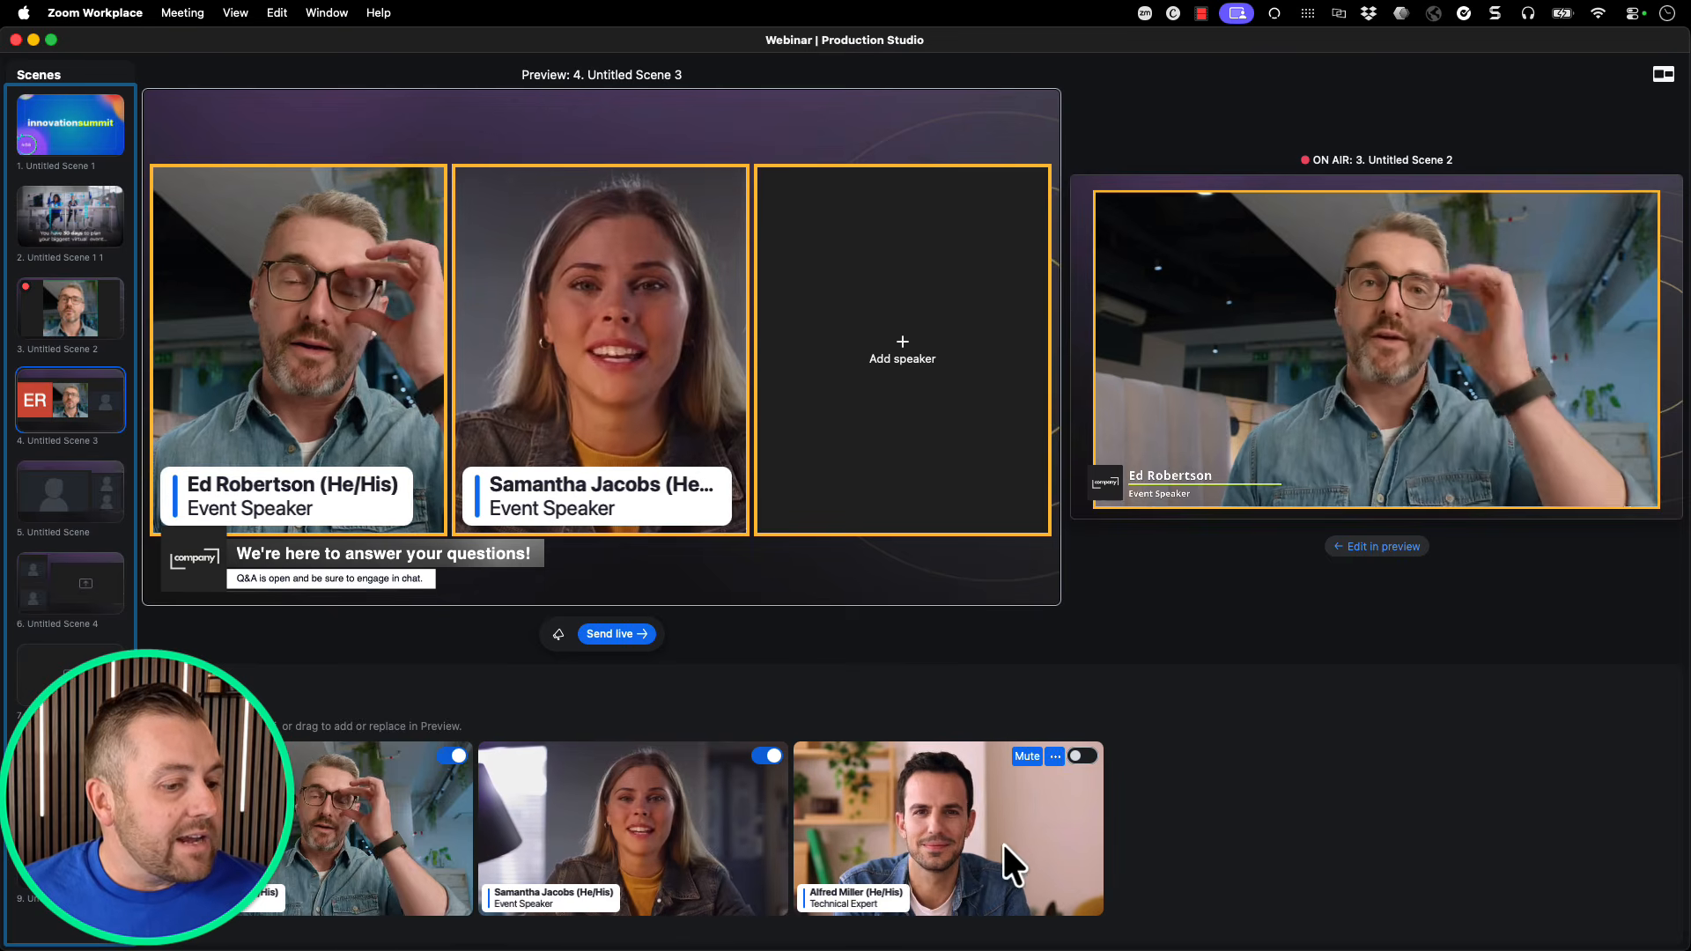
drag(1005, 847, 948, 504)
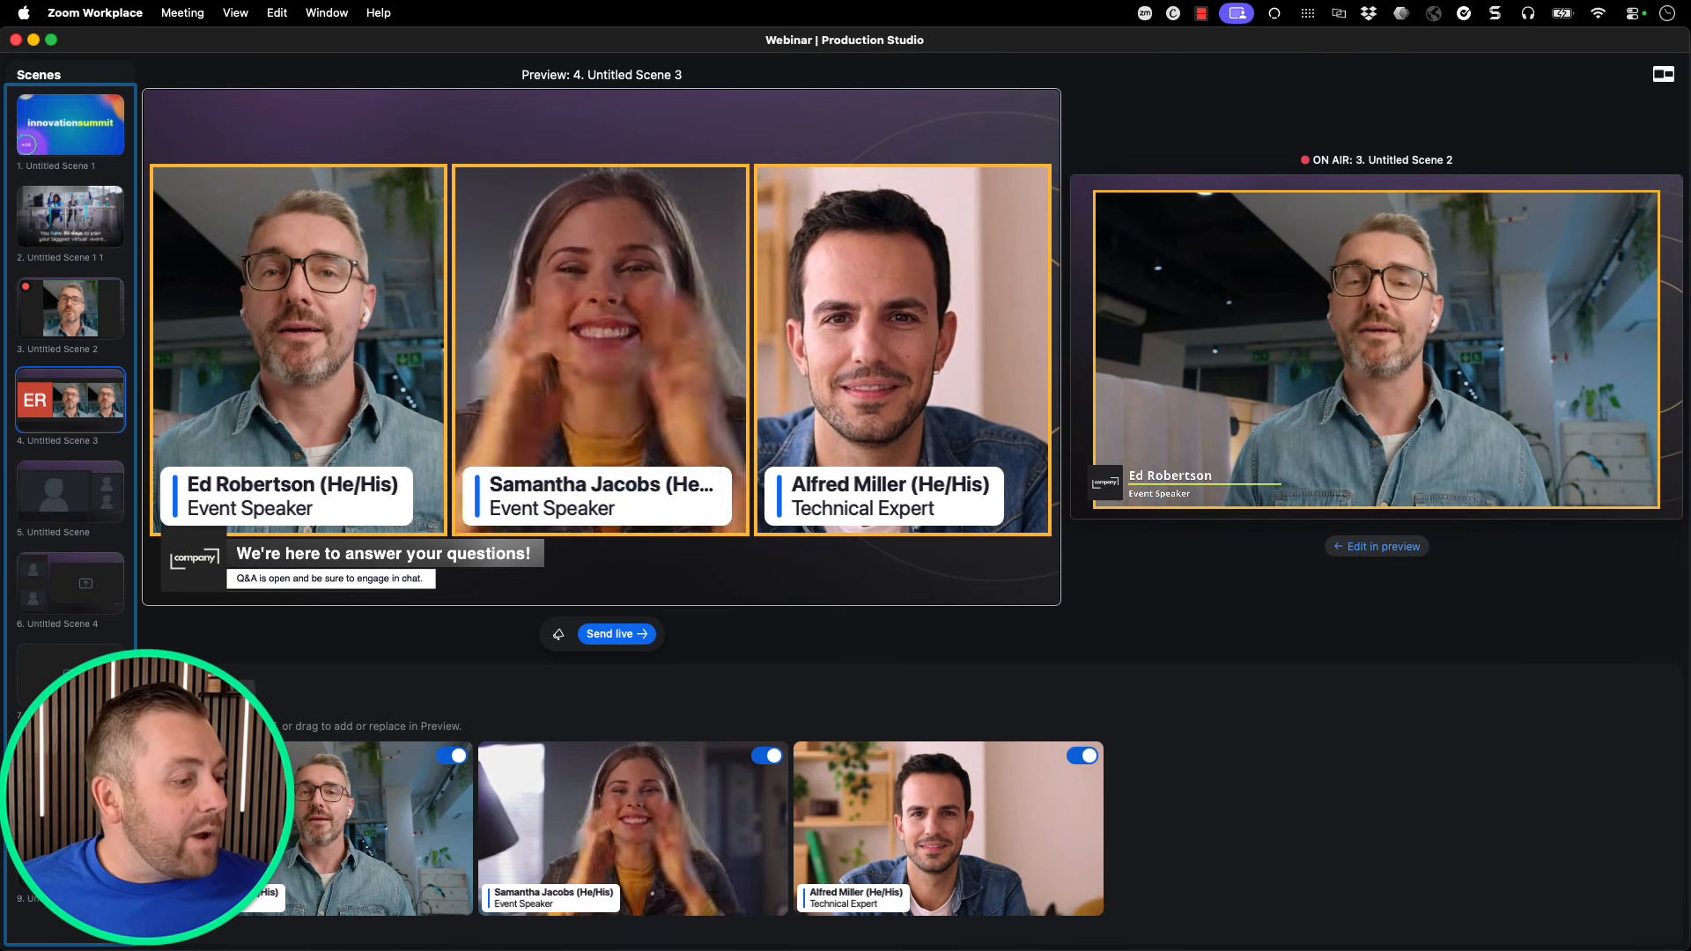
click(232, 692)
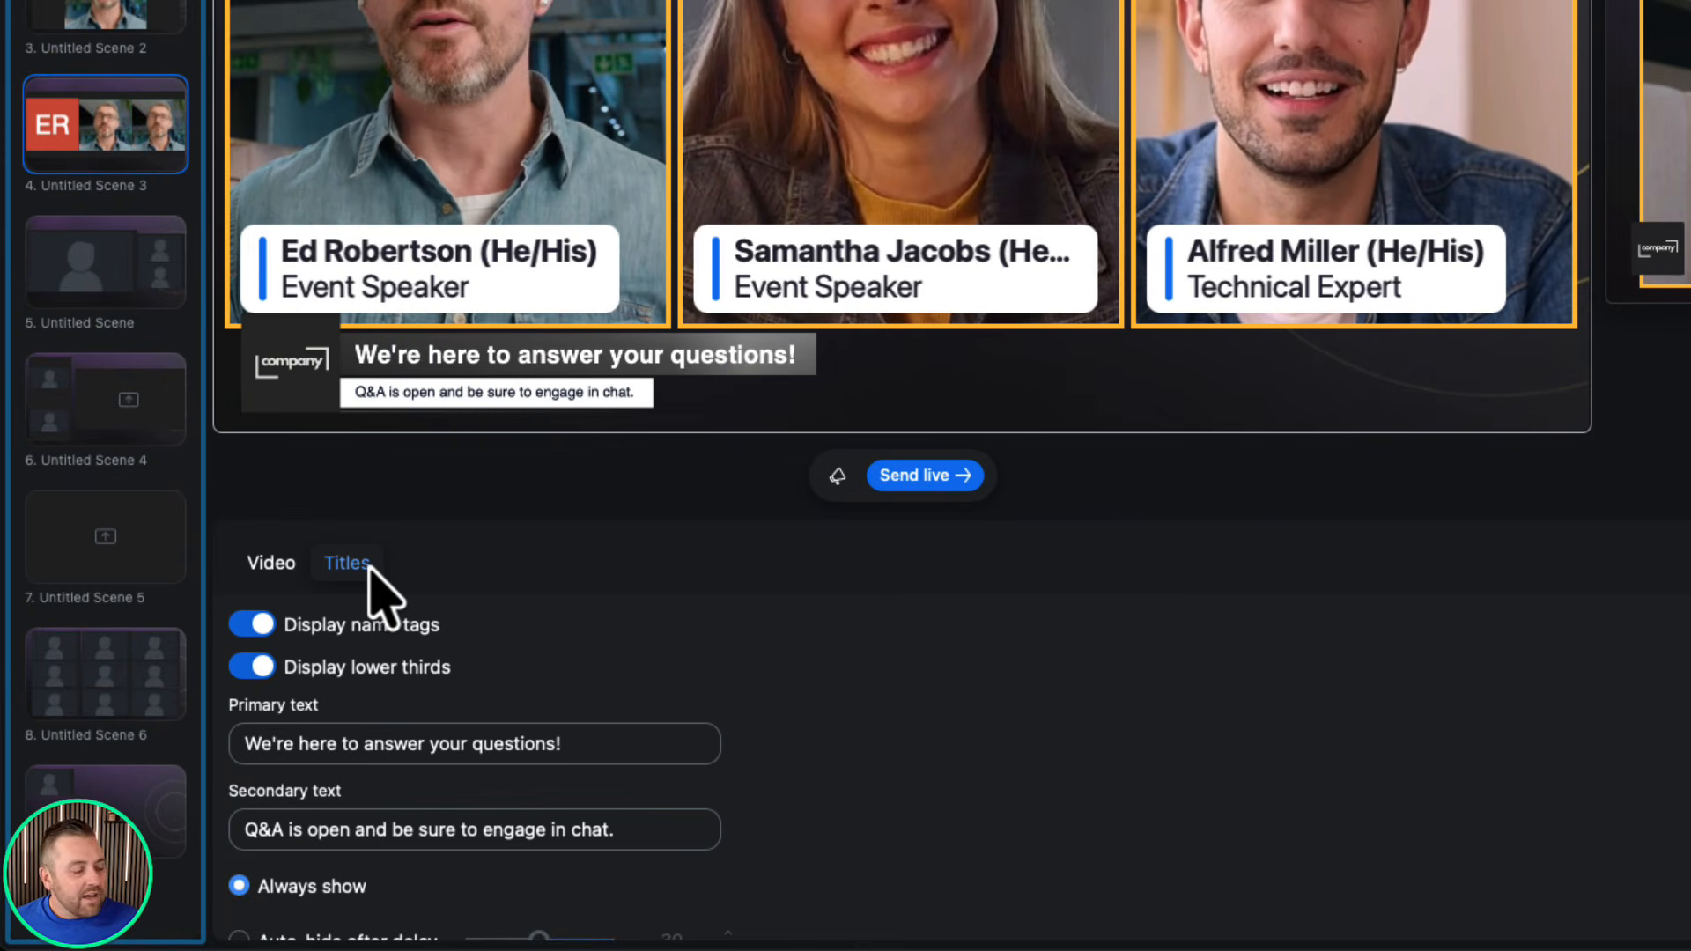
Toggle Display name tags off and on, leaving the speaker name tags shown.
click(264, 625)
click(264, 626)
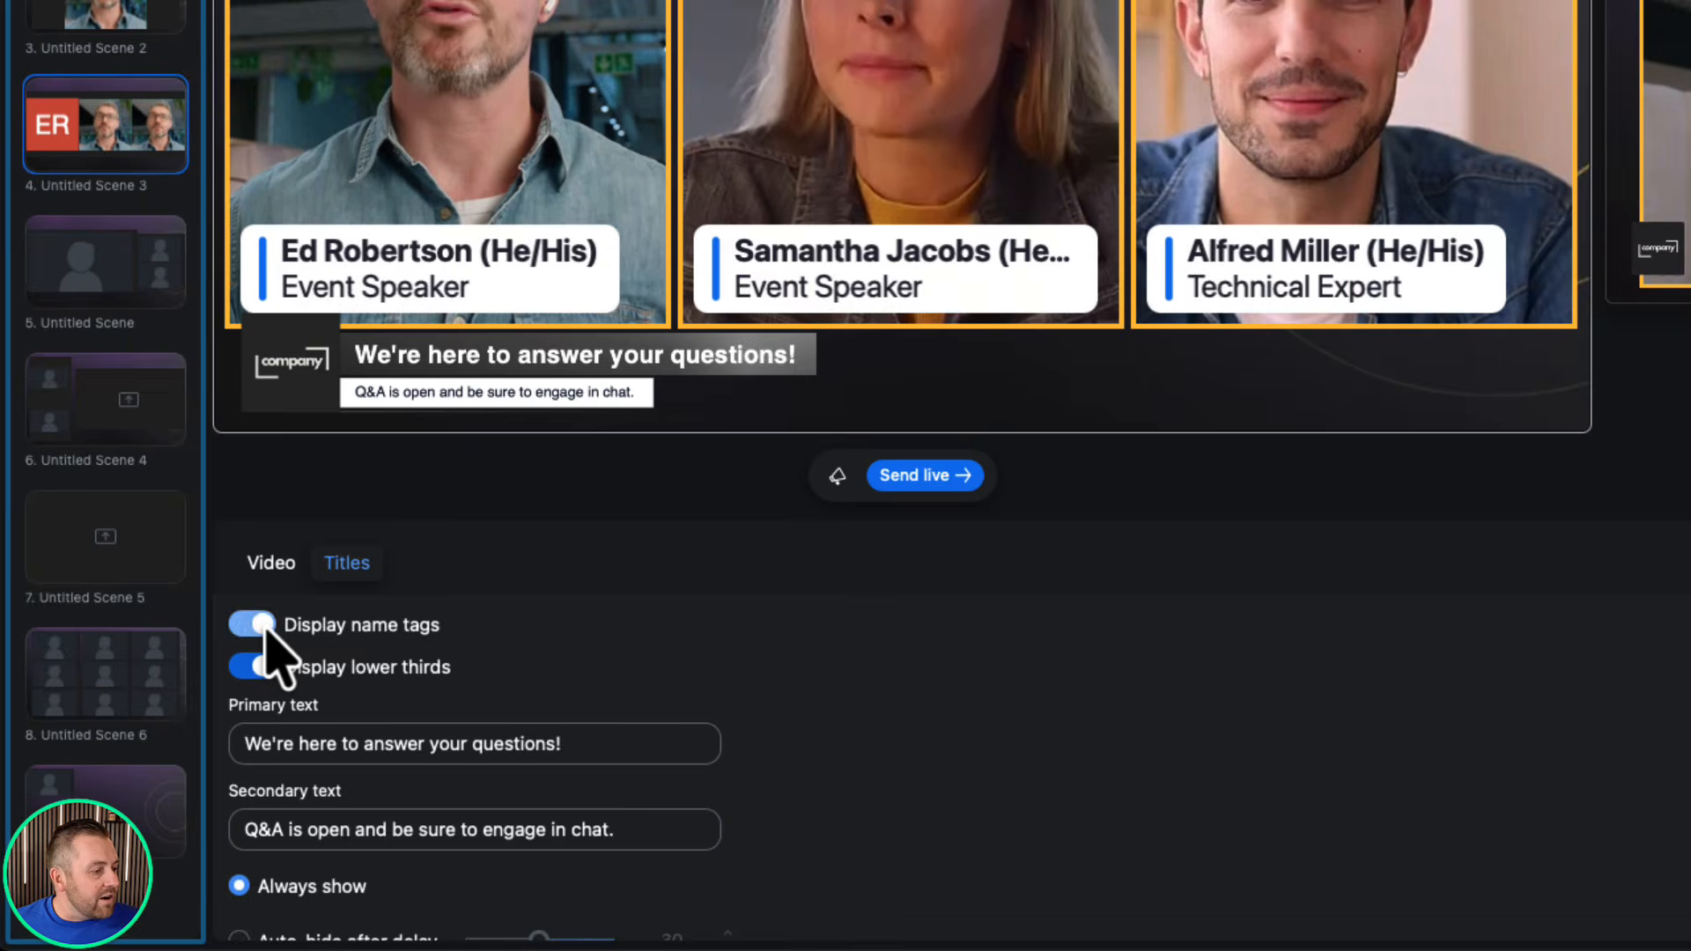
click(264, 625)
click(264, 625)
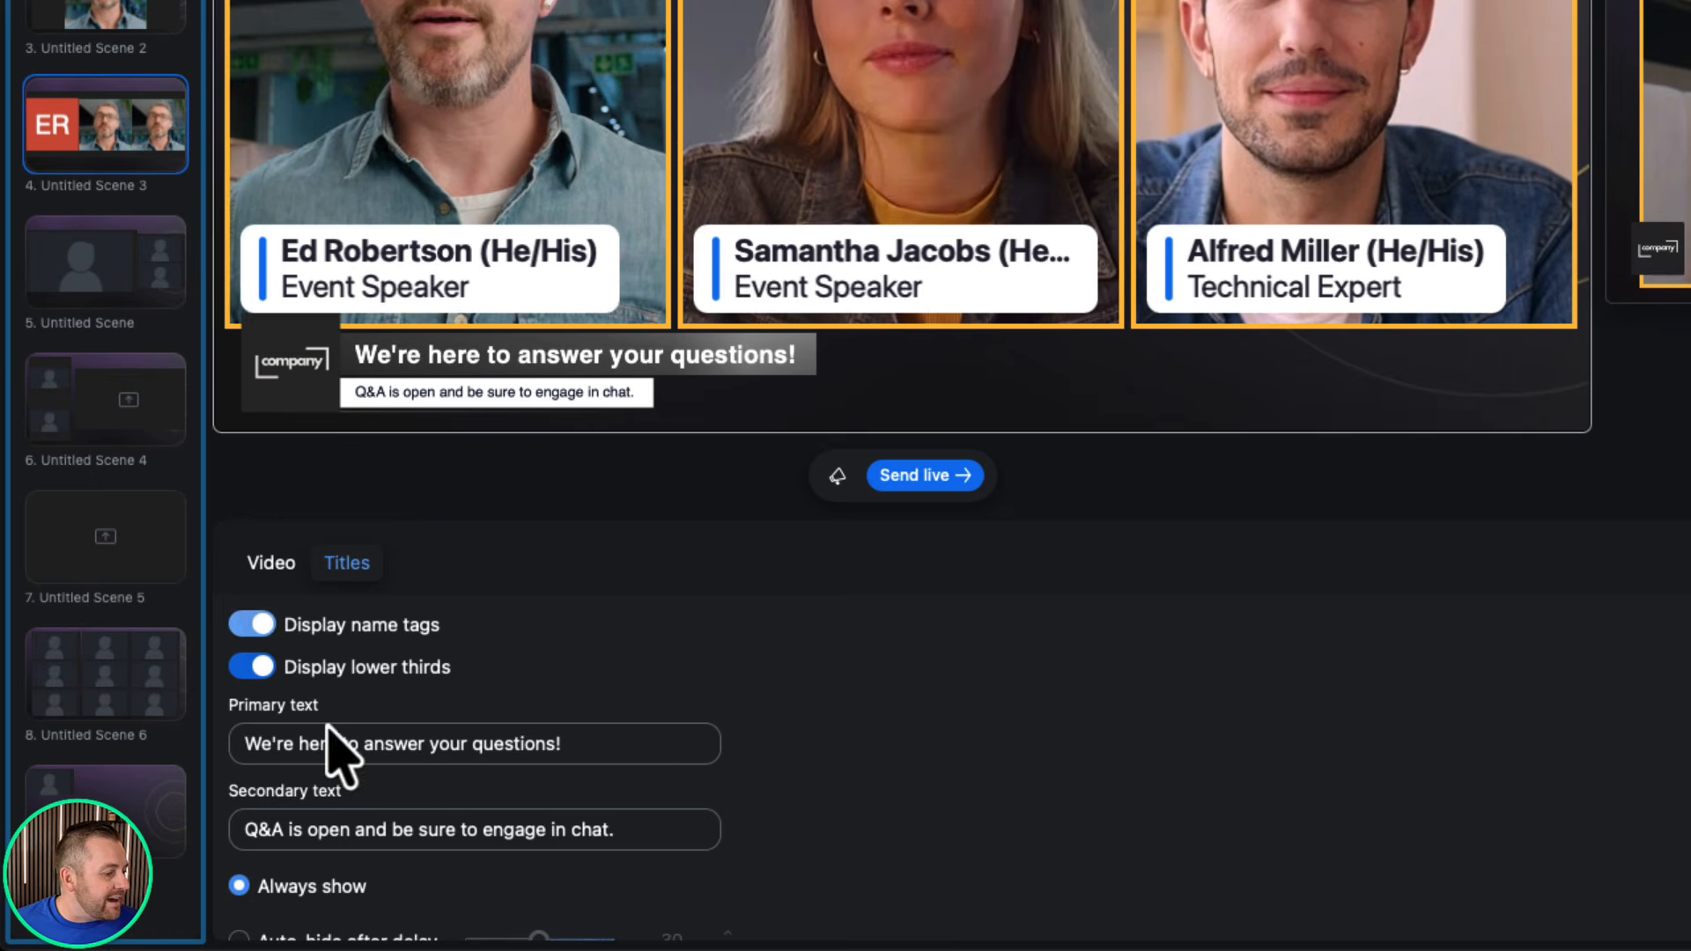
Start replacing the banner's primary text with 'WE' and send the three-speaker Q&A scene live.
click(362, 750)
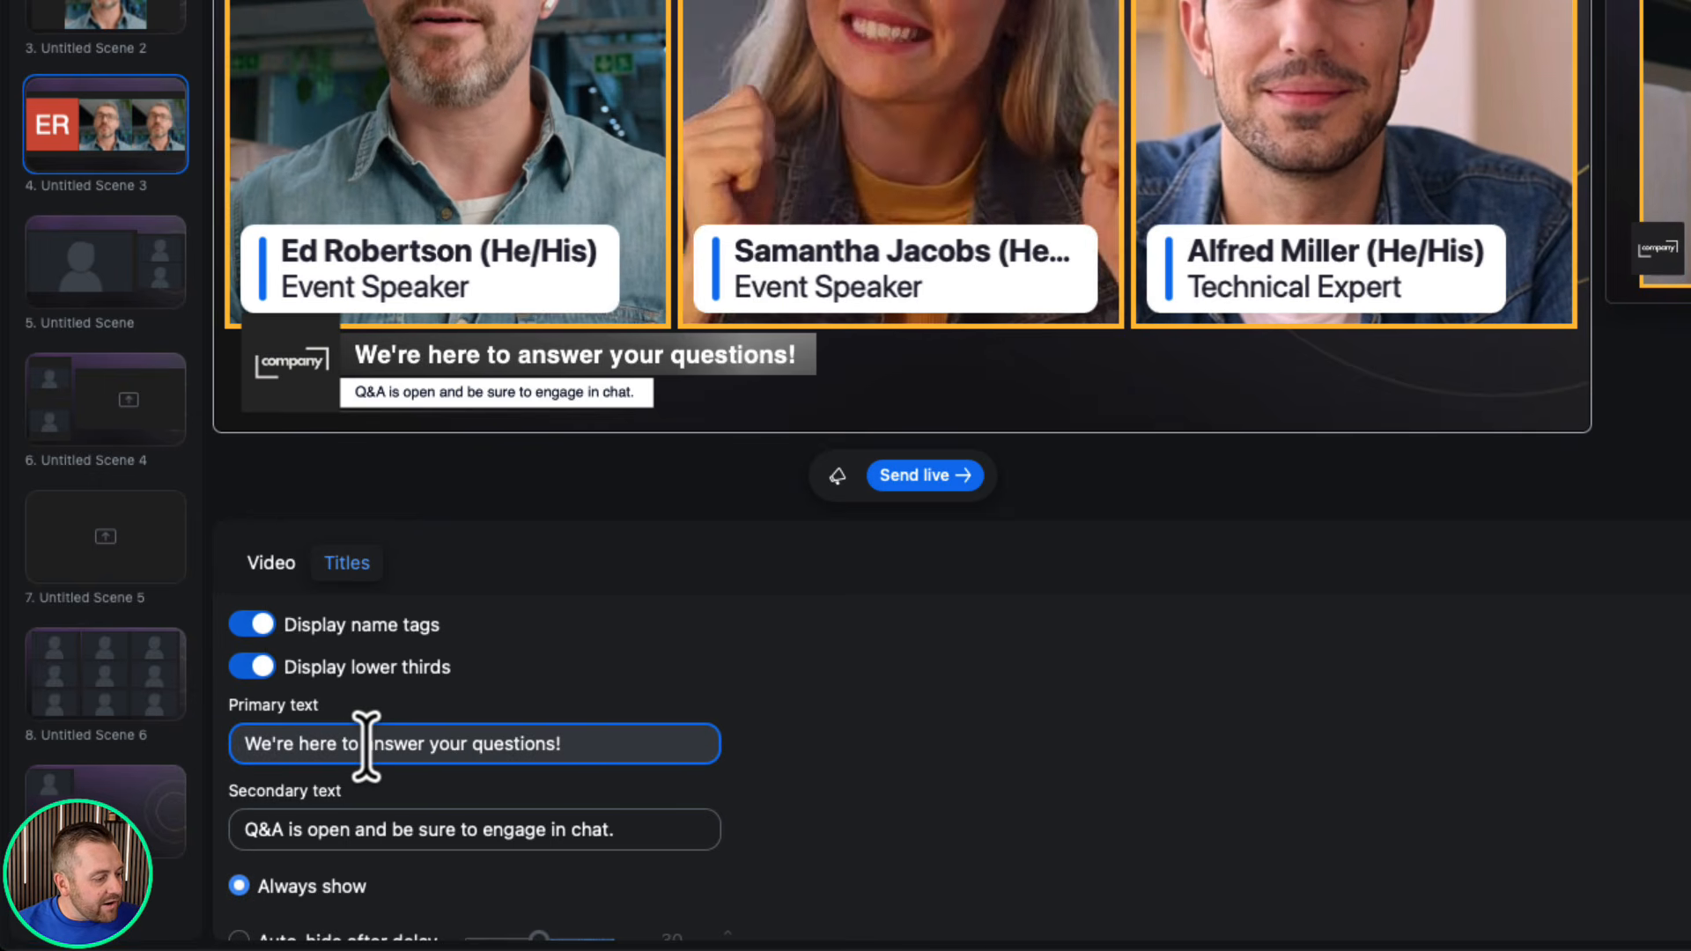
key(ctrl+a)
text(WE)
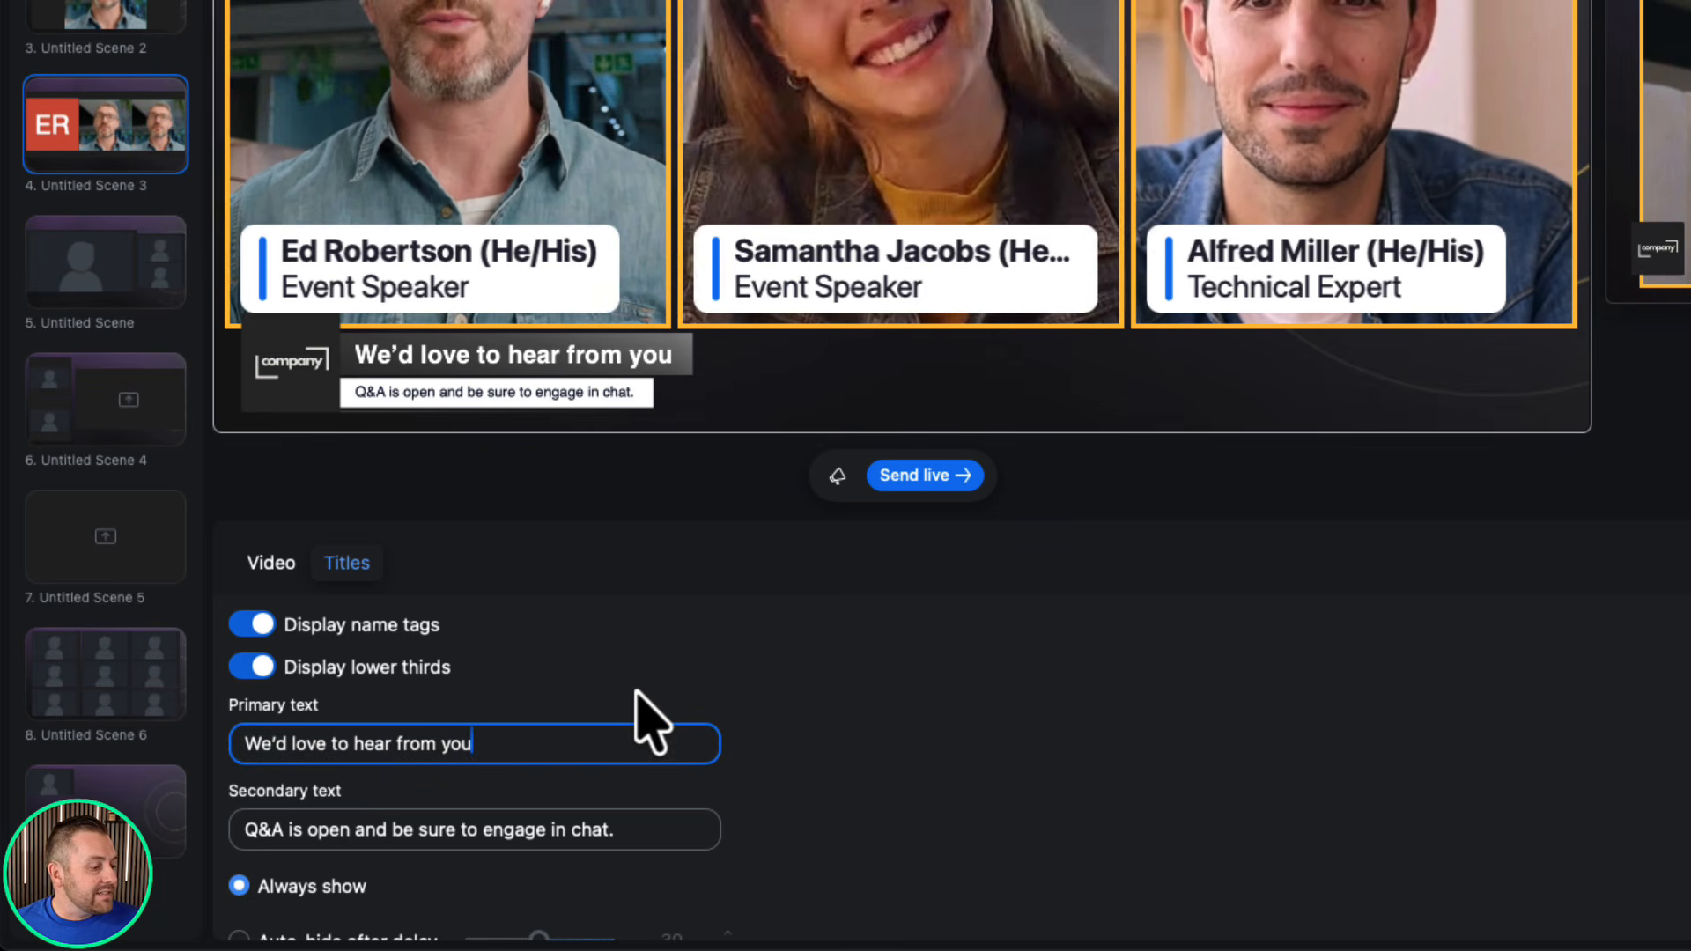
scroll(656, 722, down, 1)
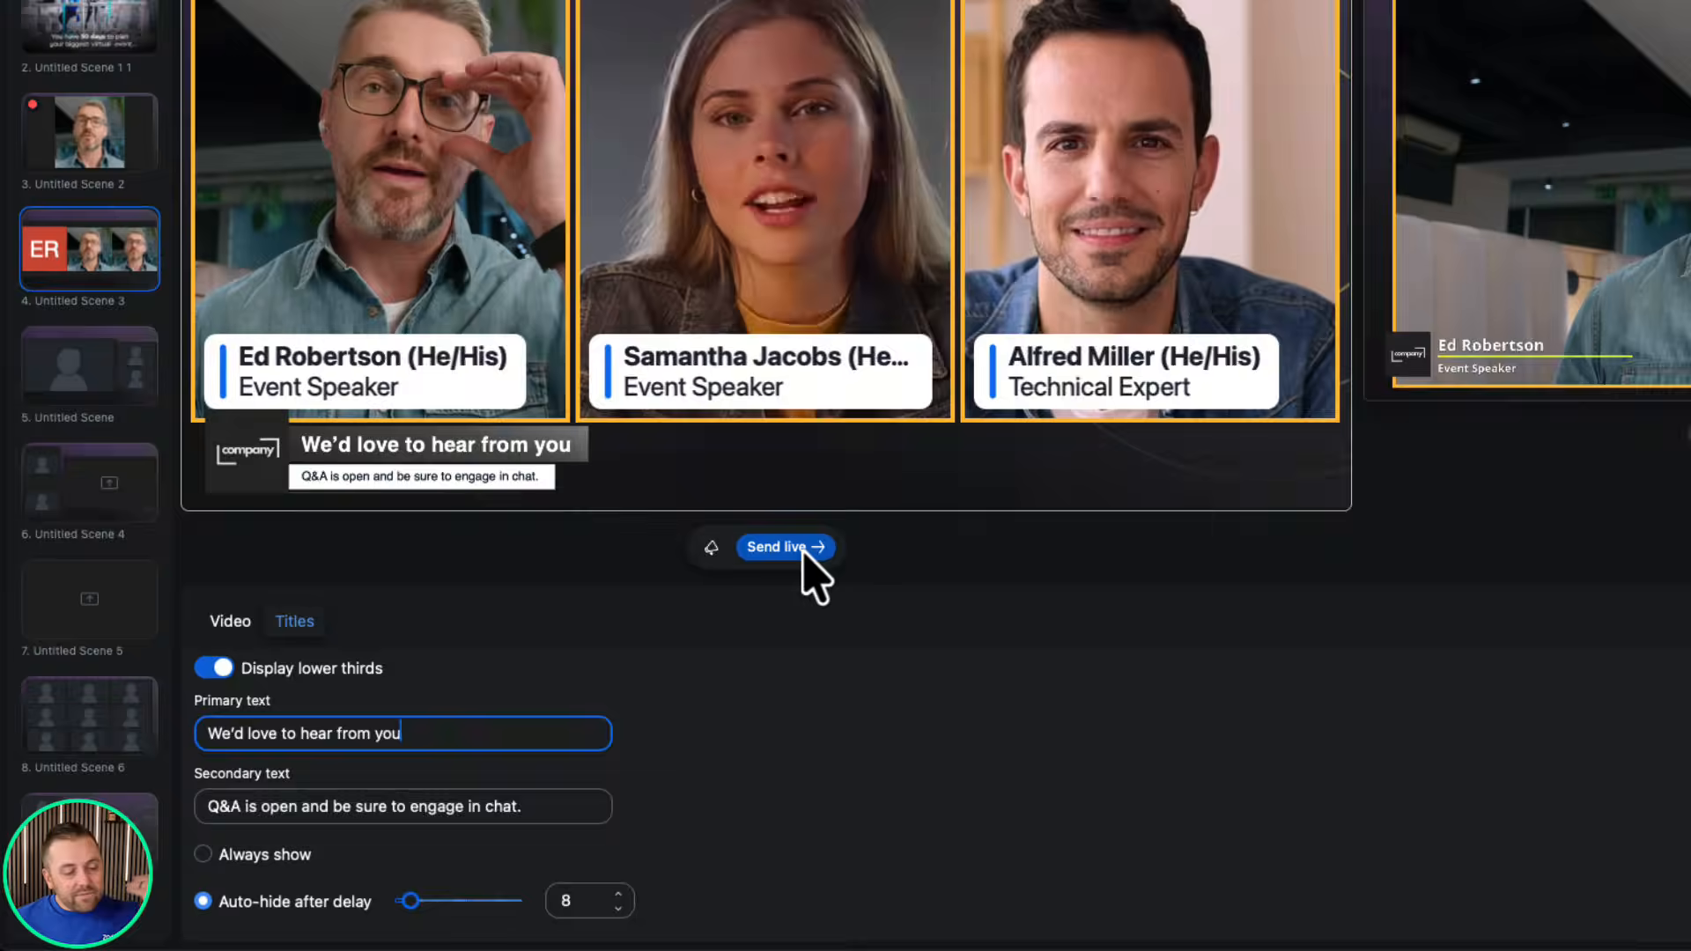
click(945, 478)
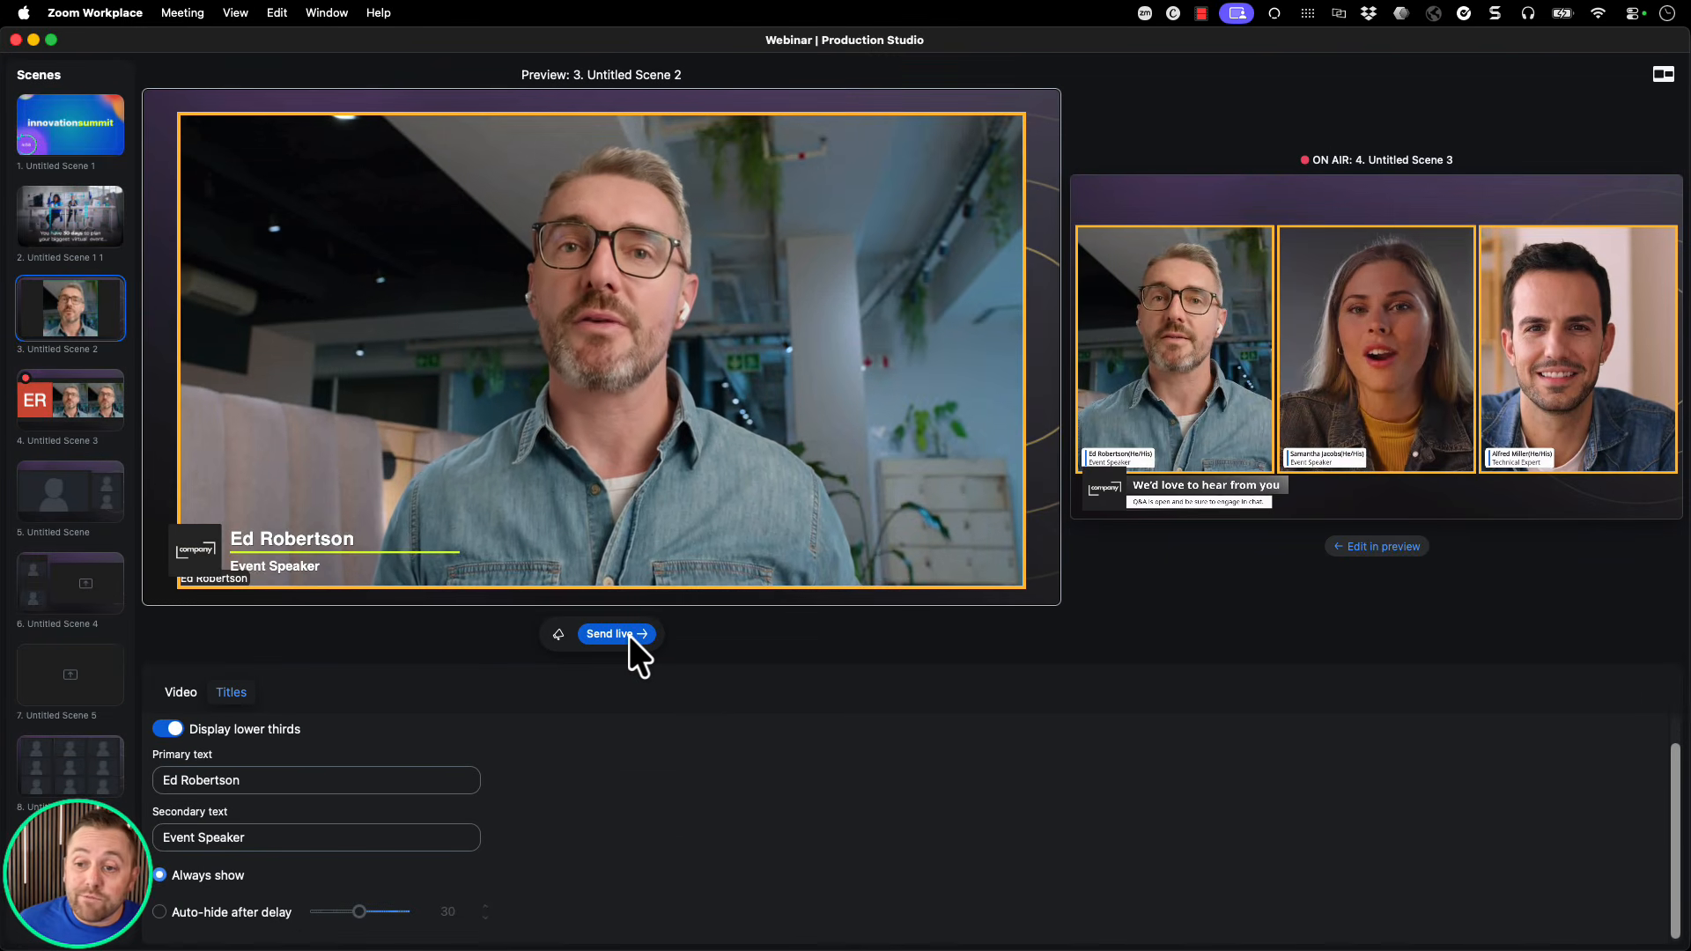
Extend the on-air banner's primary text with ' - we're here to help' and send it live.
click(1665, 78)
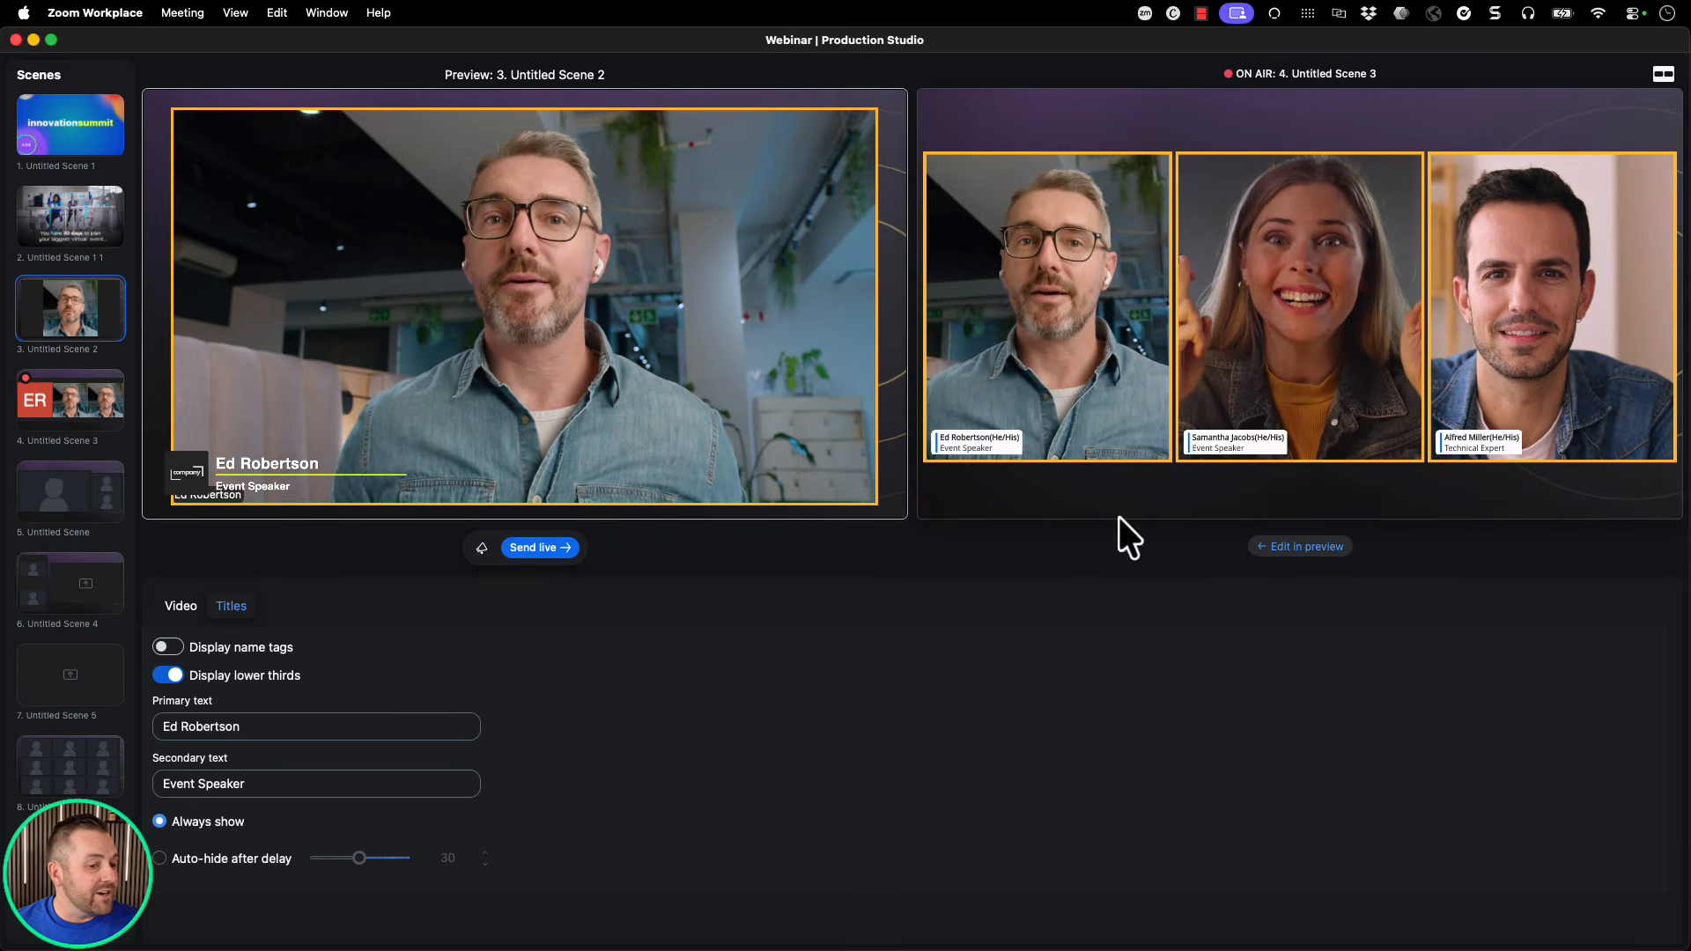
click(1327, 548)
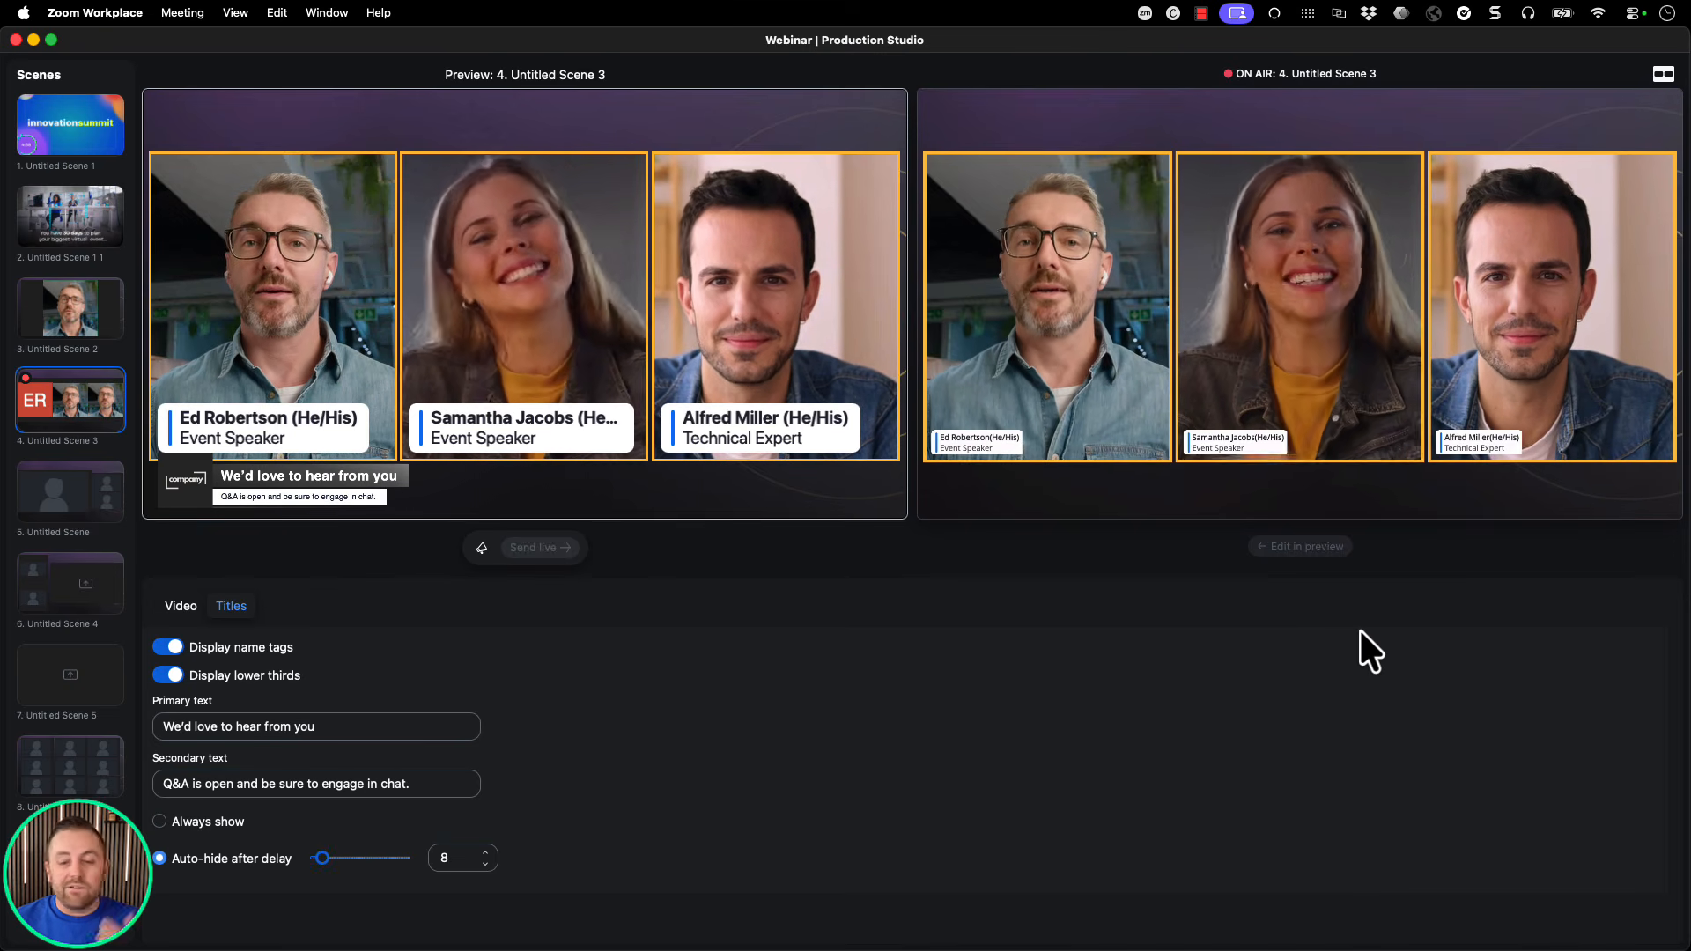
click(349, 724)
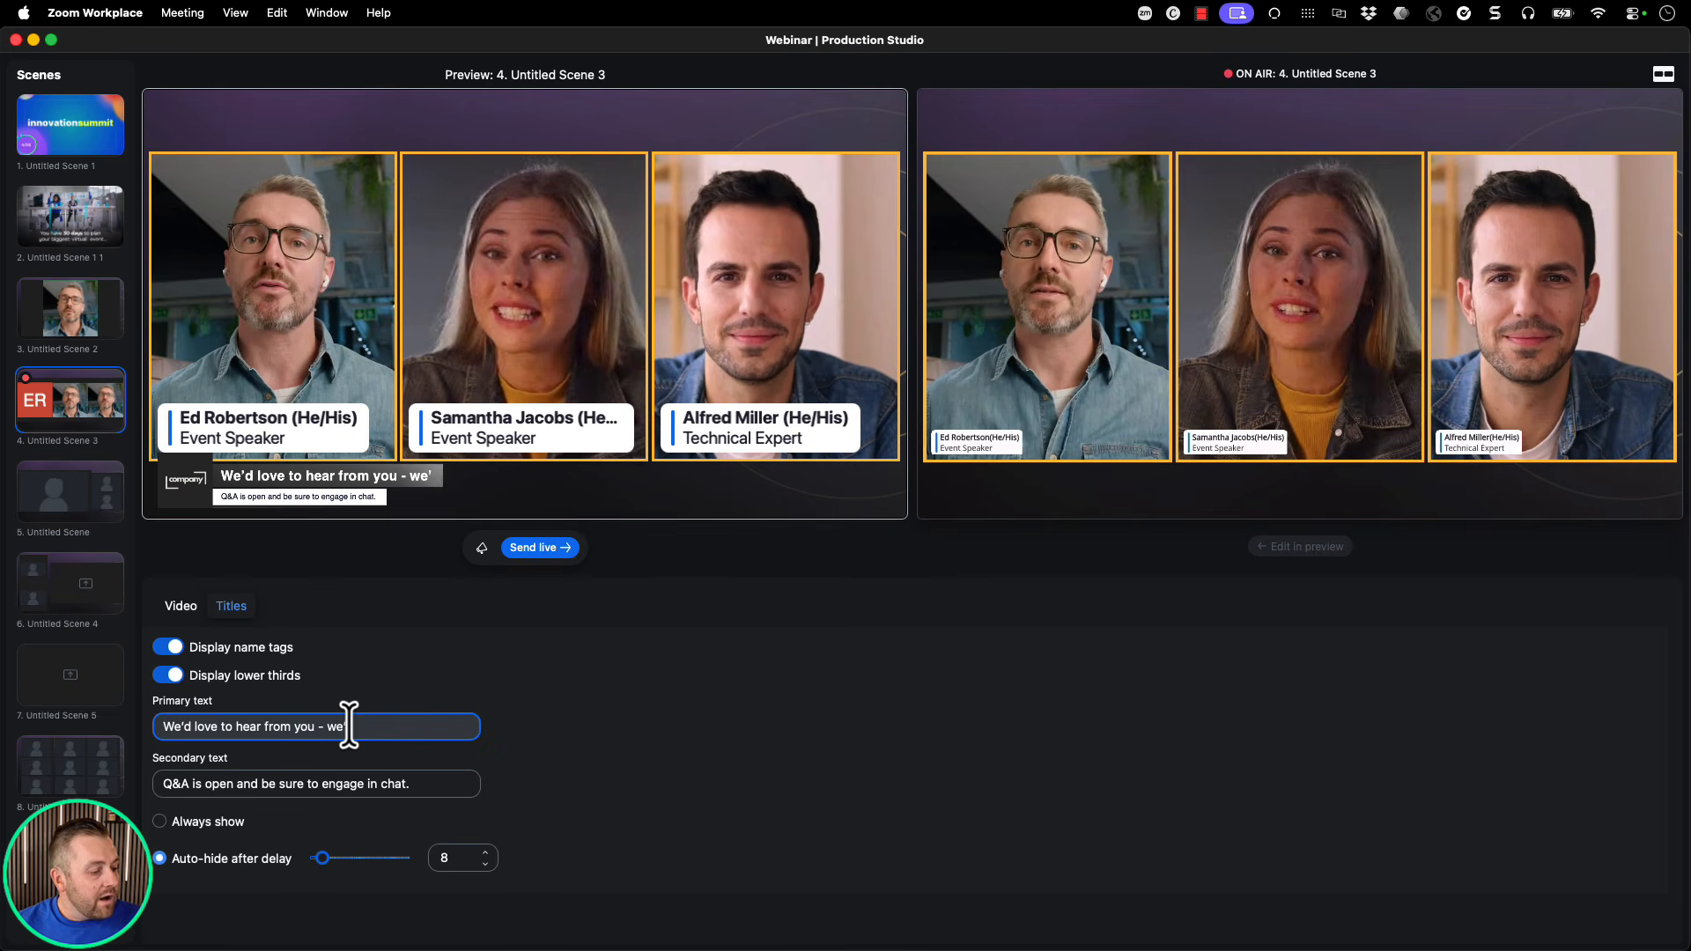
text(- we're here to help)
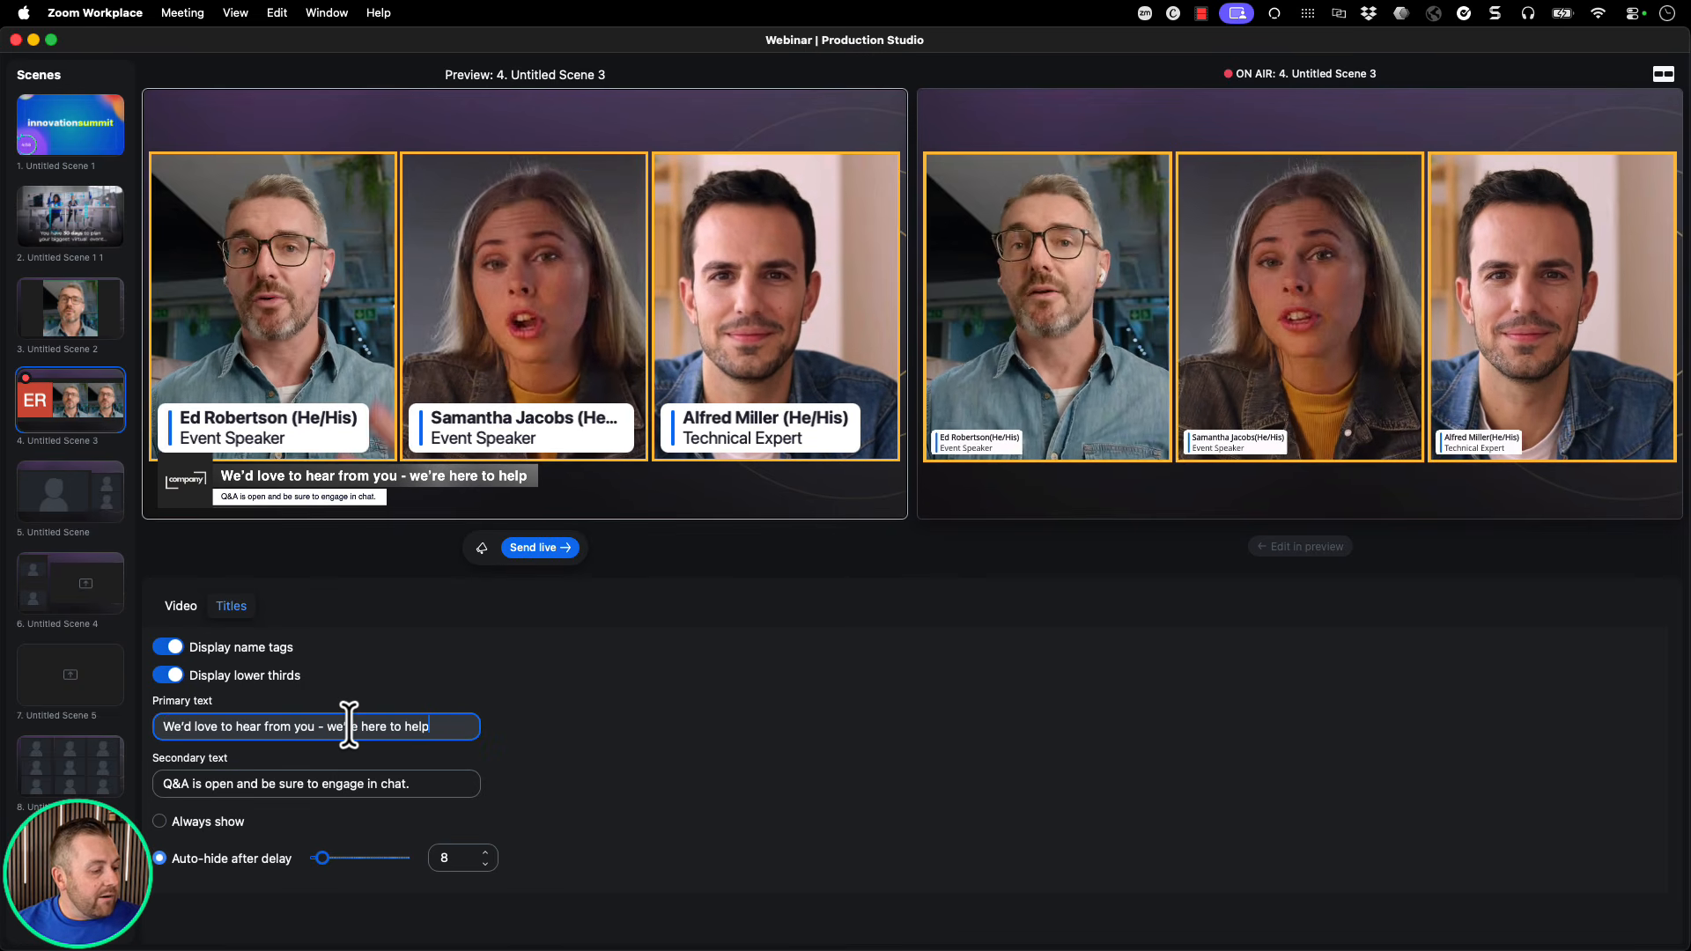
click(536, 550)
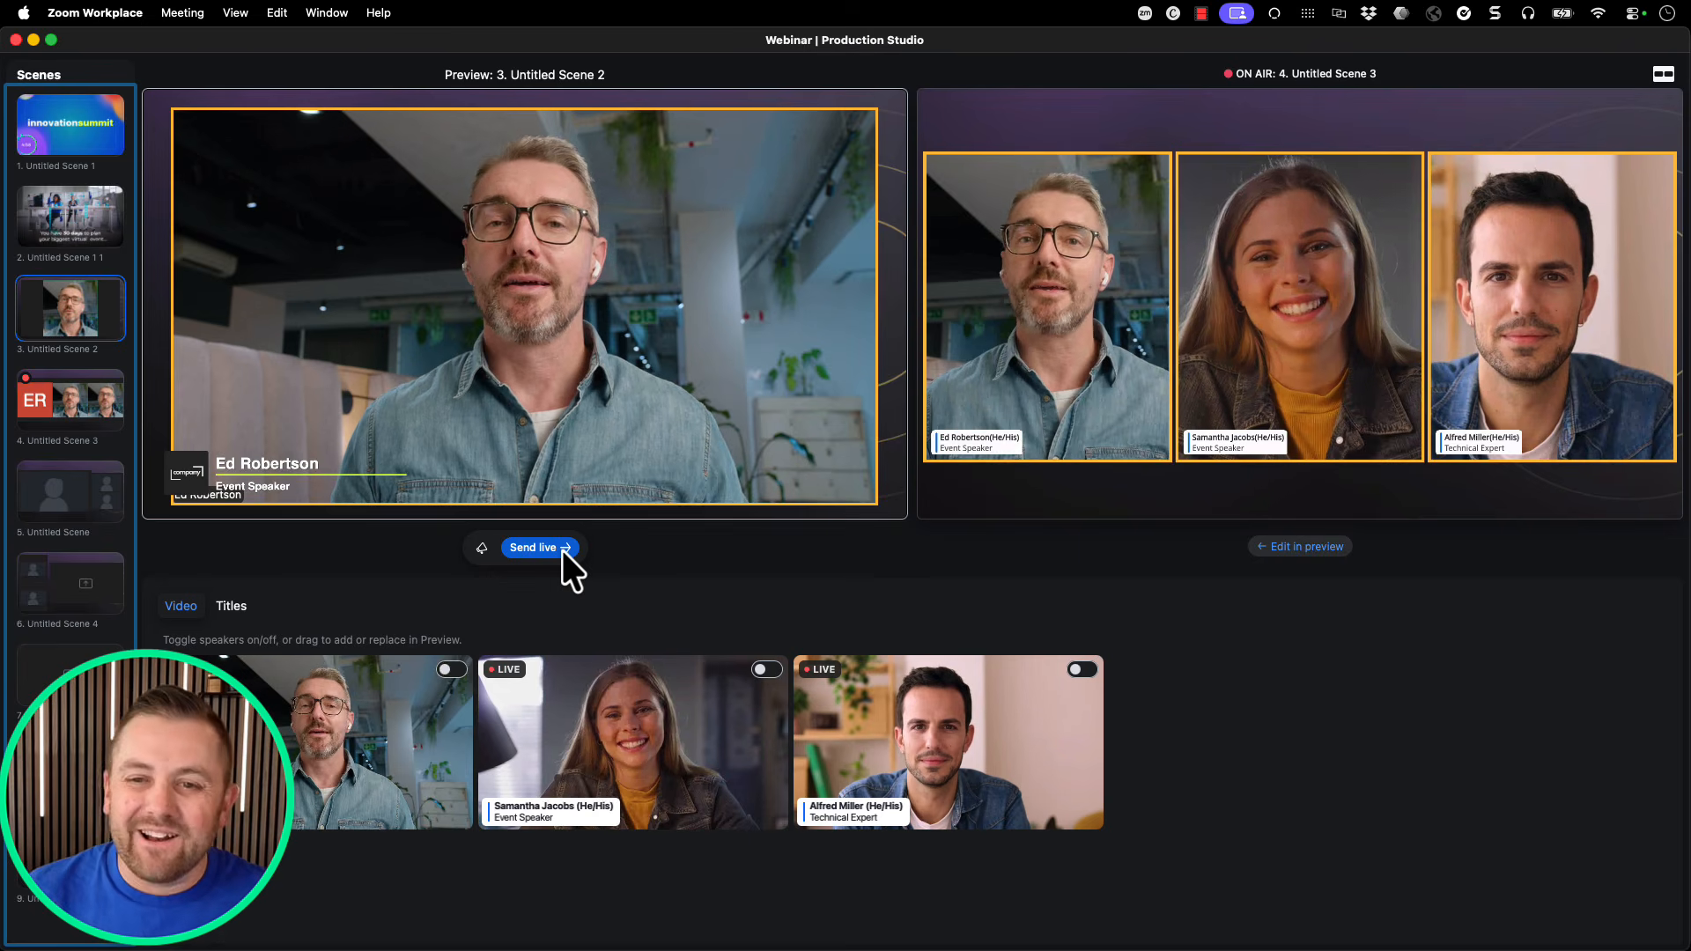
Send single-speaker Untitled Scene 2 back on air and restore the enlarged Preview layout.
click(562, 550)
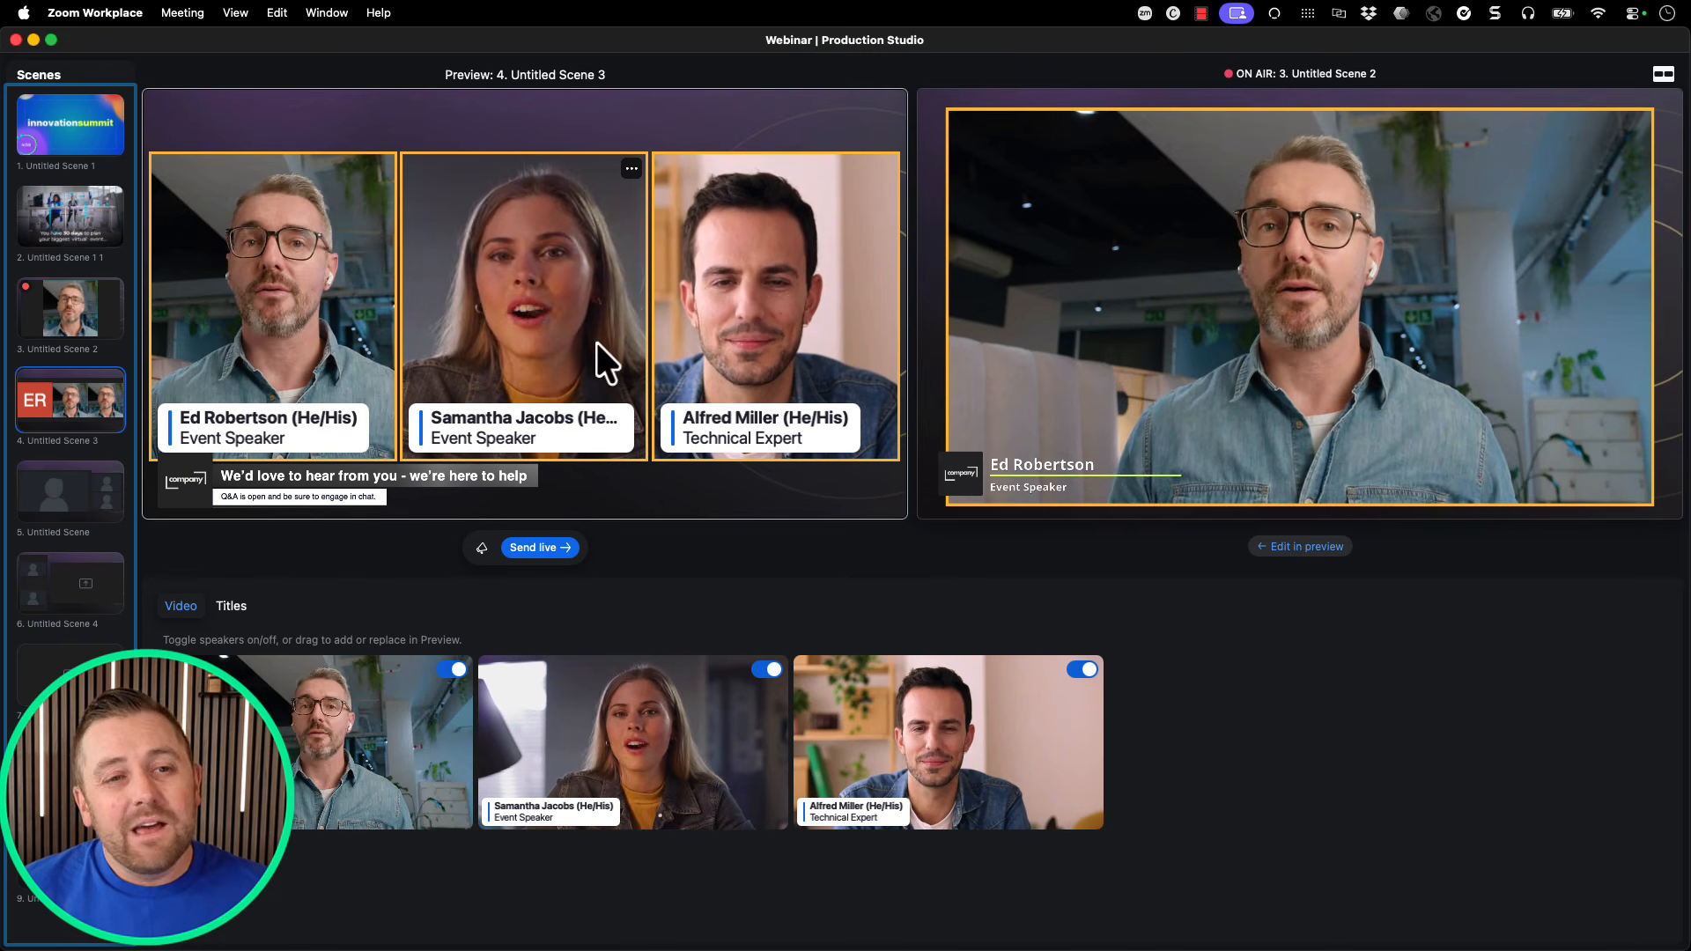
click(1663, 74)
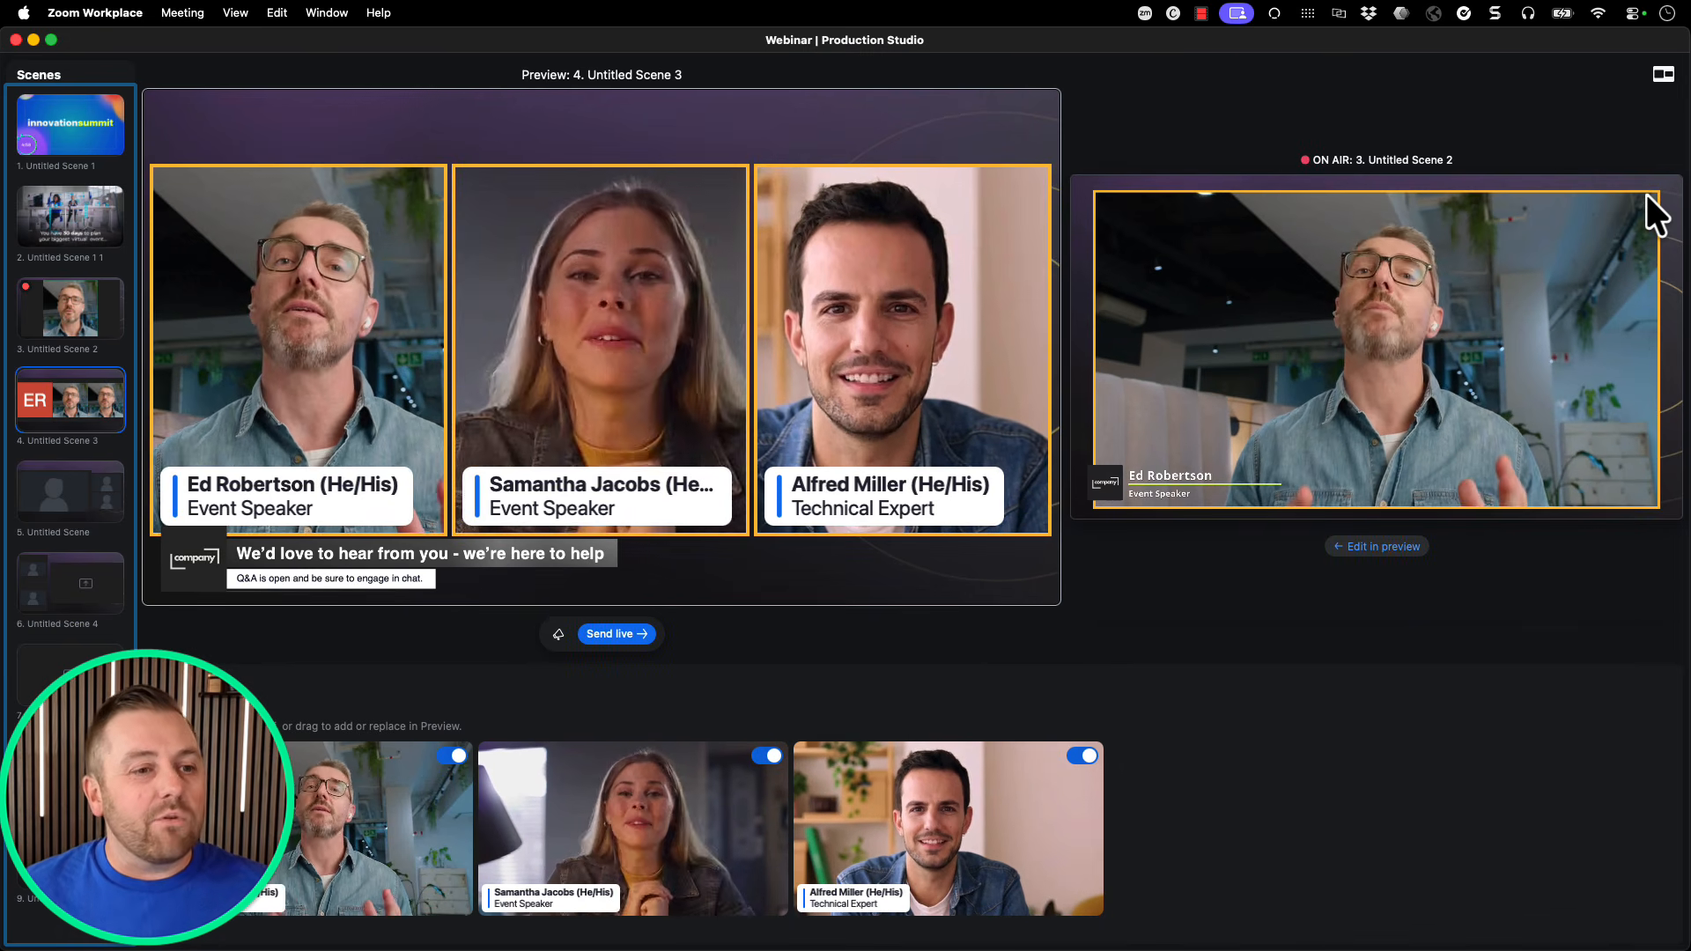